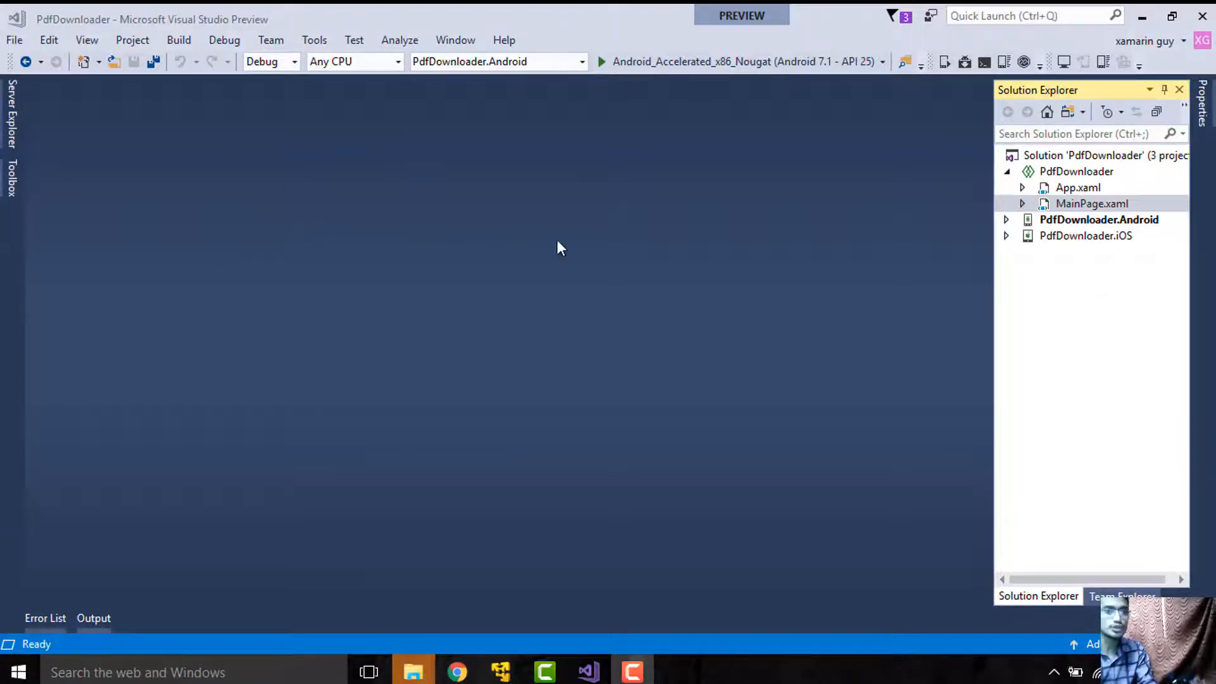
Step: Start a new Cross-Platform App (Xamarin.Forms) project, then abandon the dialog without creating it
{"action": "left_click", "coordinate": [15, 40]}
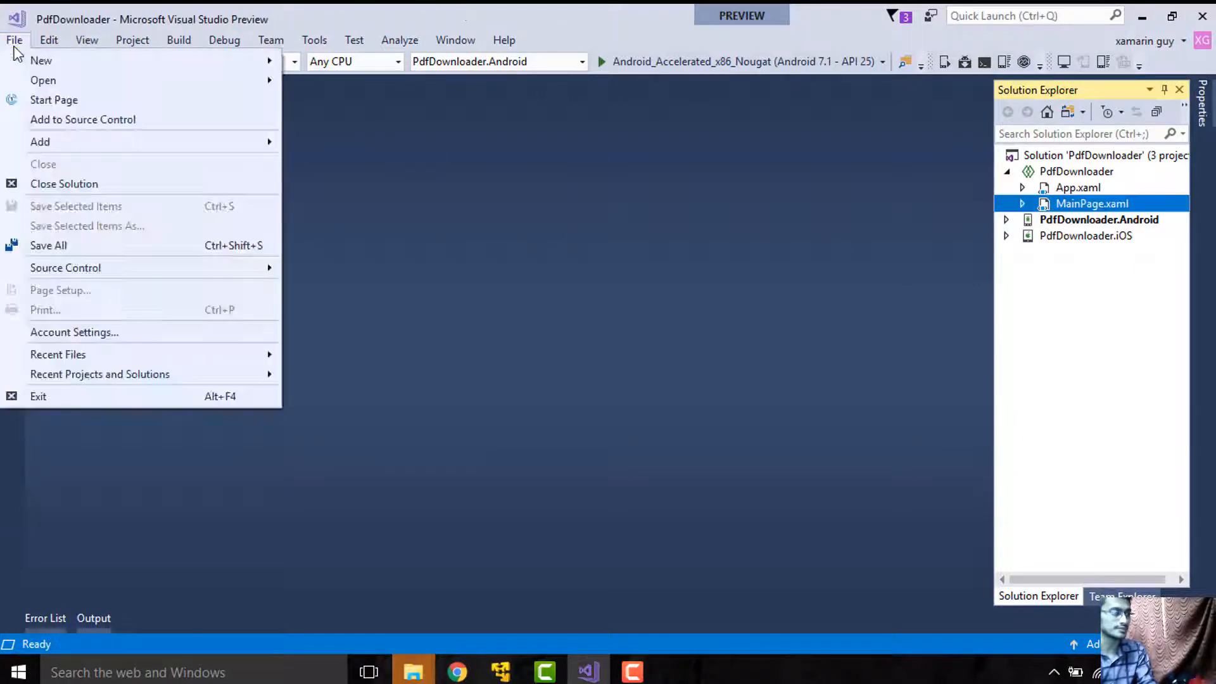
{"action": "mouse_move", "coordinate": [42, 59]}
{"action": "left_click", "coordinate": [323, 63]}
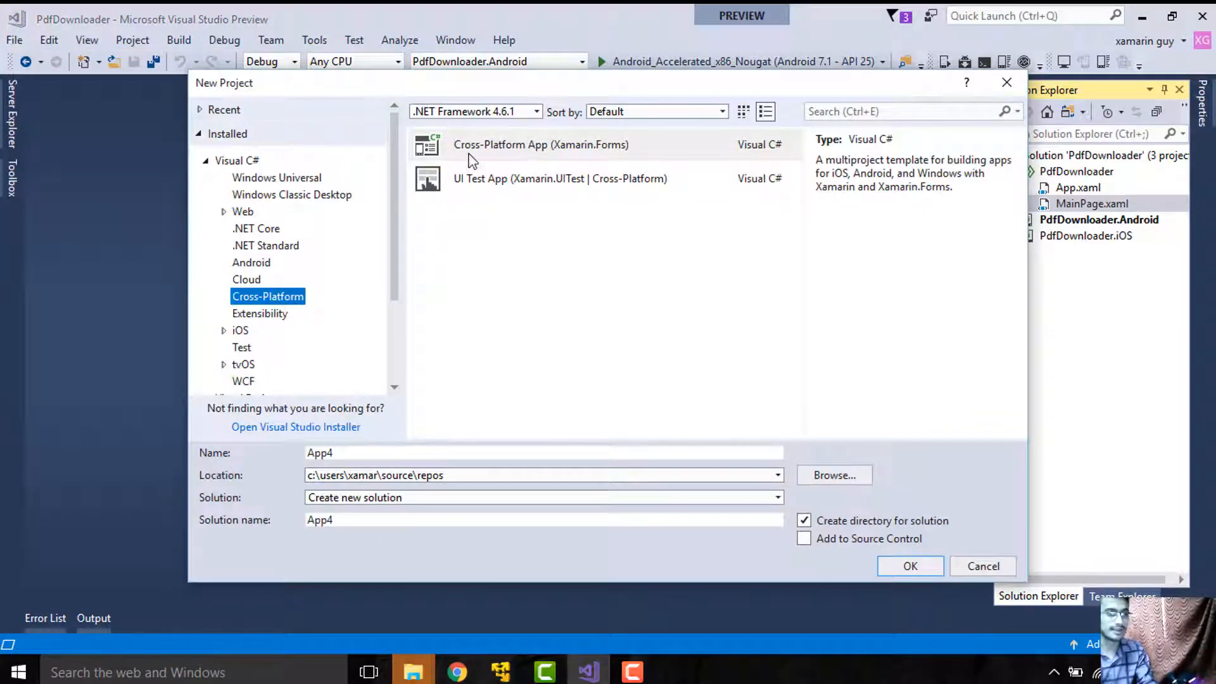
{"action": "left_click", "coordinate": [476, 150]}
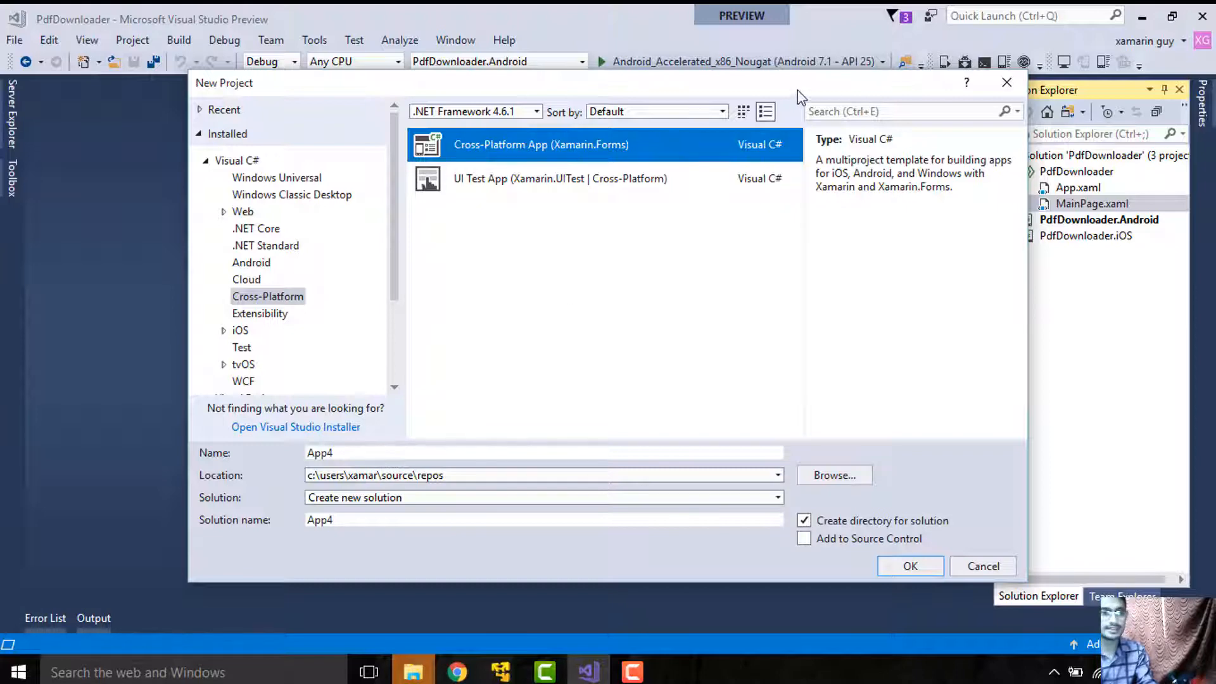
{"action": "left_click_drag", "start_coordinate": [888, 86], "coordinate": [793, 96]}
{"action": "left_click", "coordinate": [270, 464]}
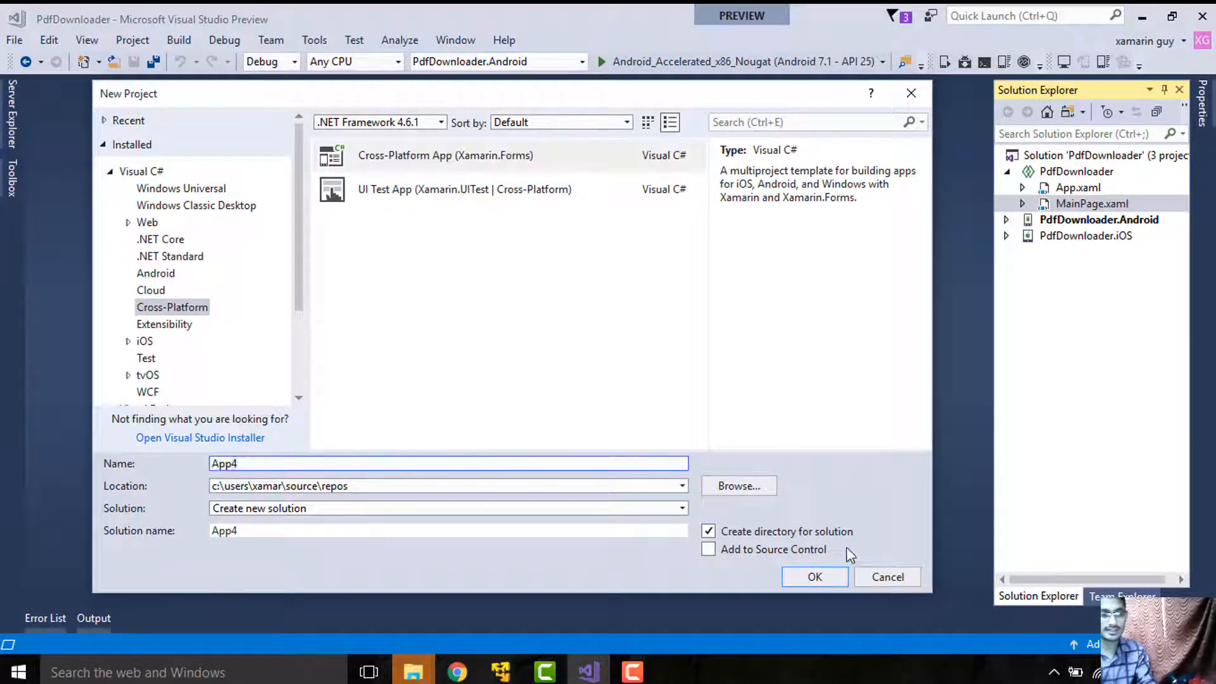
{"action": "left_click", "coordinate": [883, 576]}
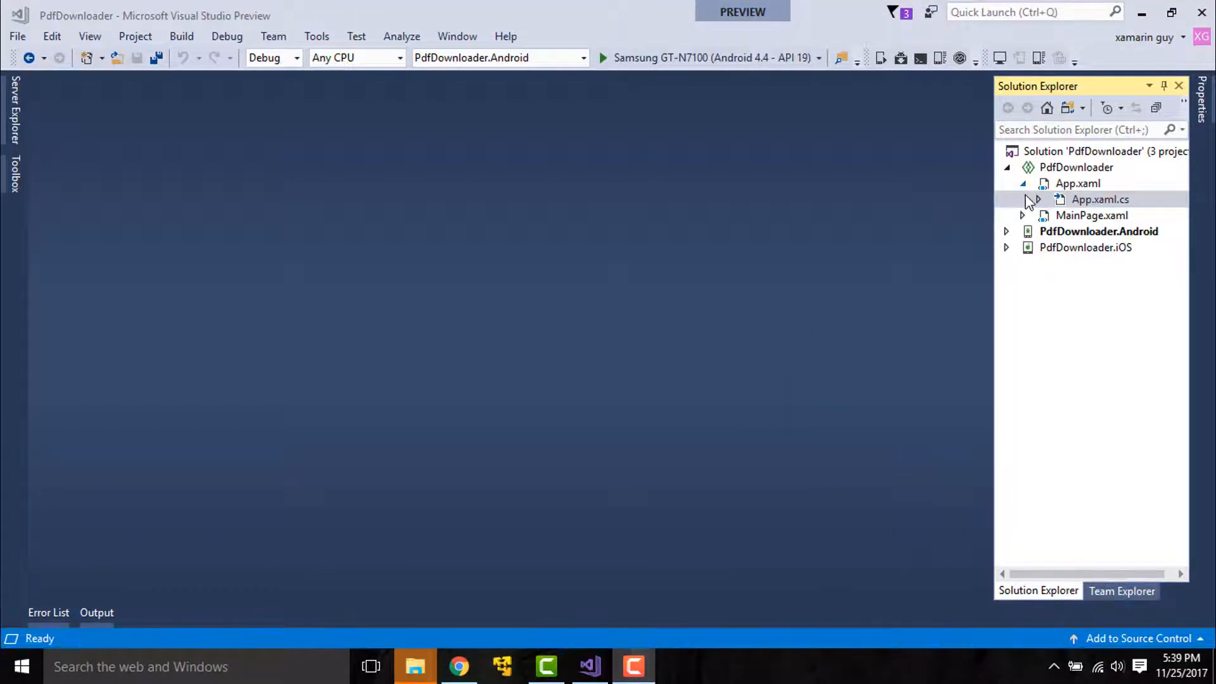
Step: Expand and collapse the Android and iOS projects in Solution Explorer to glance at their contents
{"action": "left_click", "coordinate": [1024, 183]}
{"action": "left_click", "coordinate": [1006, 214]}
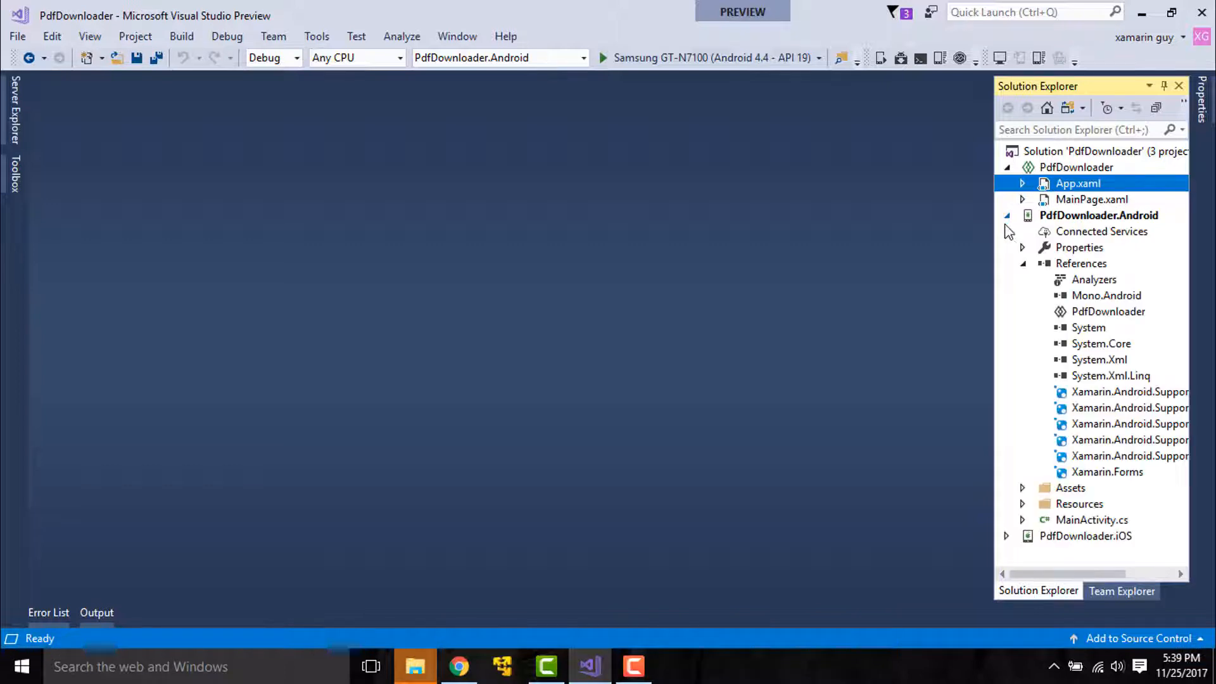
{"action": "left_click", "coordinate": [1006, 536]}
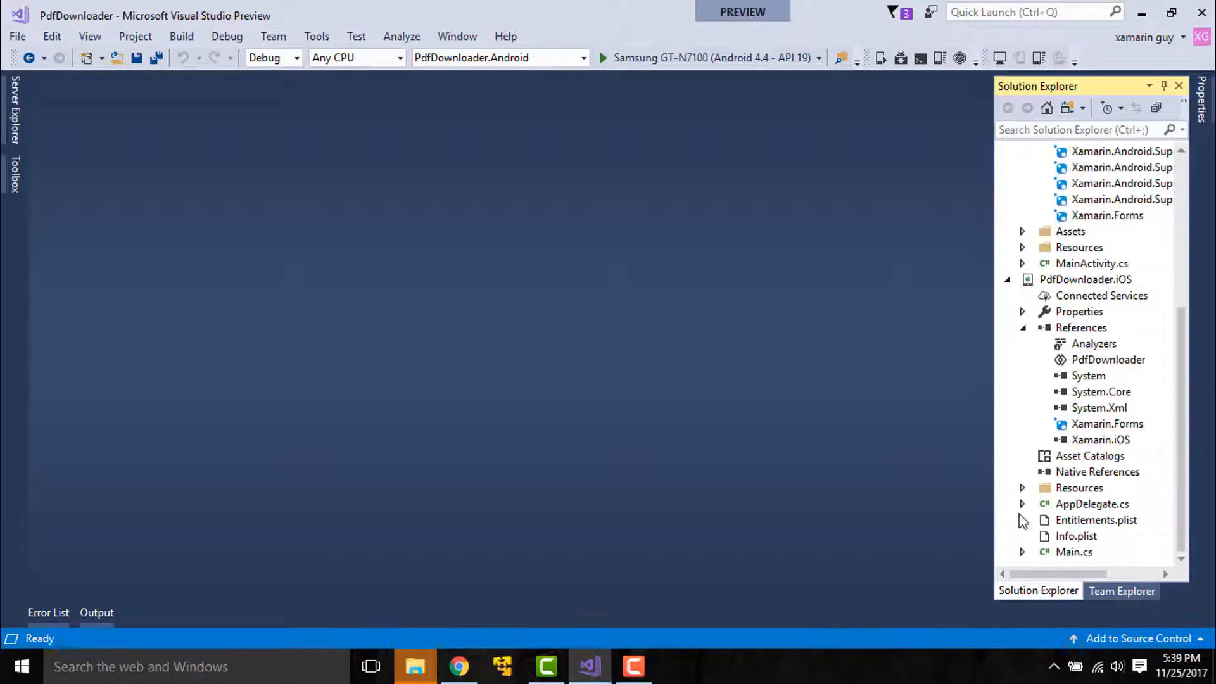
{"action": "left_click", "coordinate": [1006, 280]}
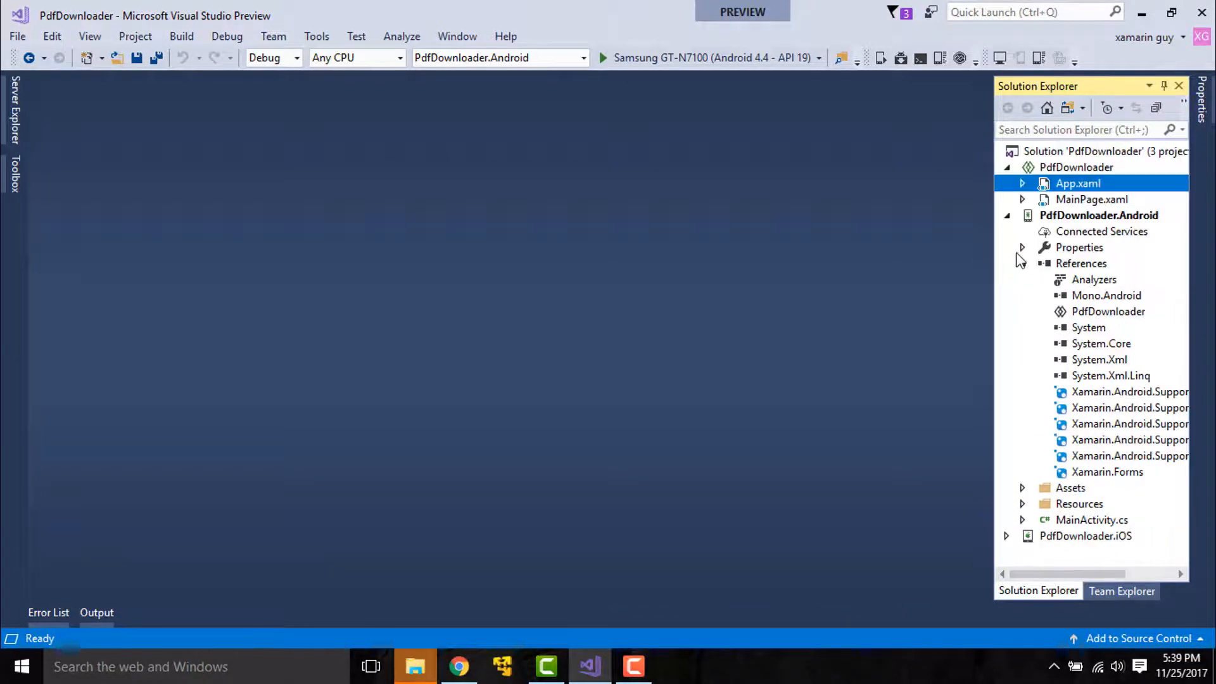
{"action": "left_click", "coordinate": [1006, 215]}
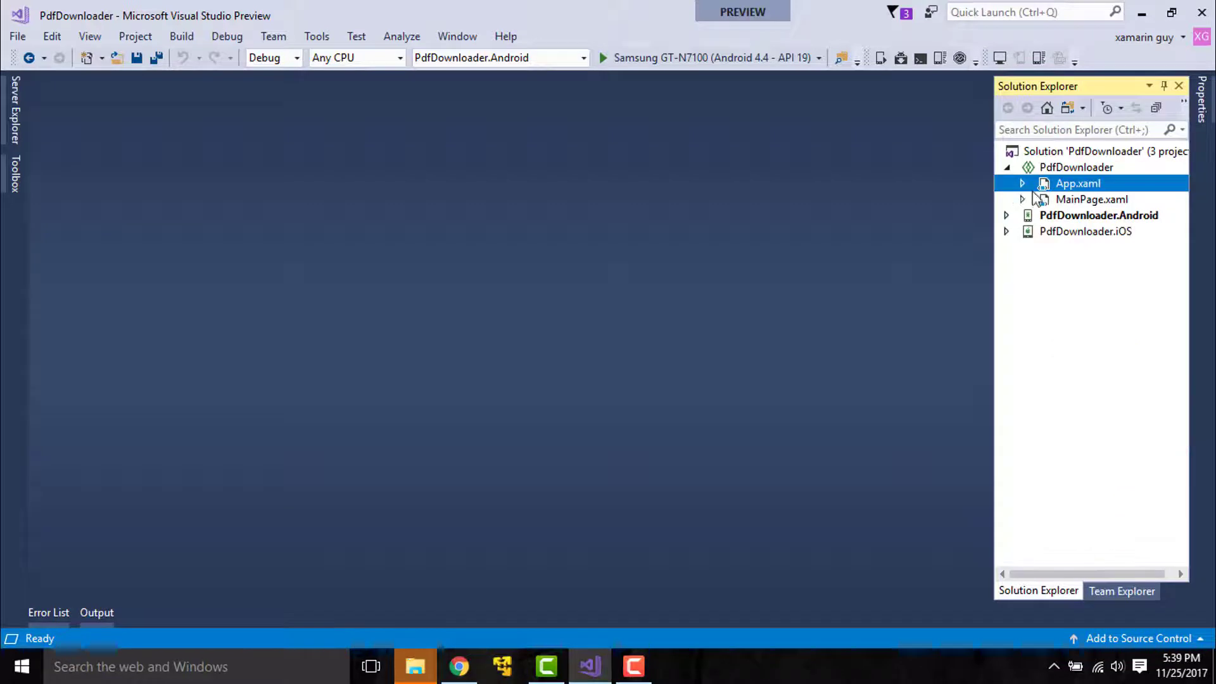
Step: Open App.xaml and its App.xaml.cs code-behind, selecting the line that creates MainPage
{"action": "double_click", "coordinate": [1069, 180]}
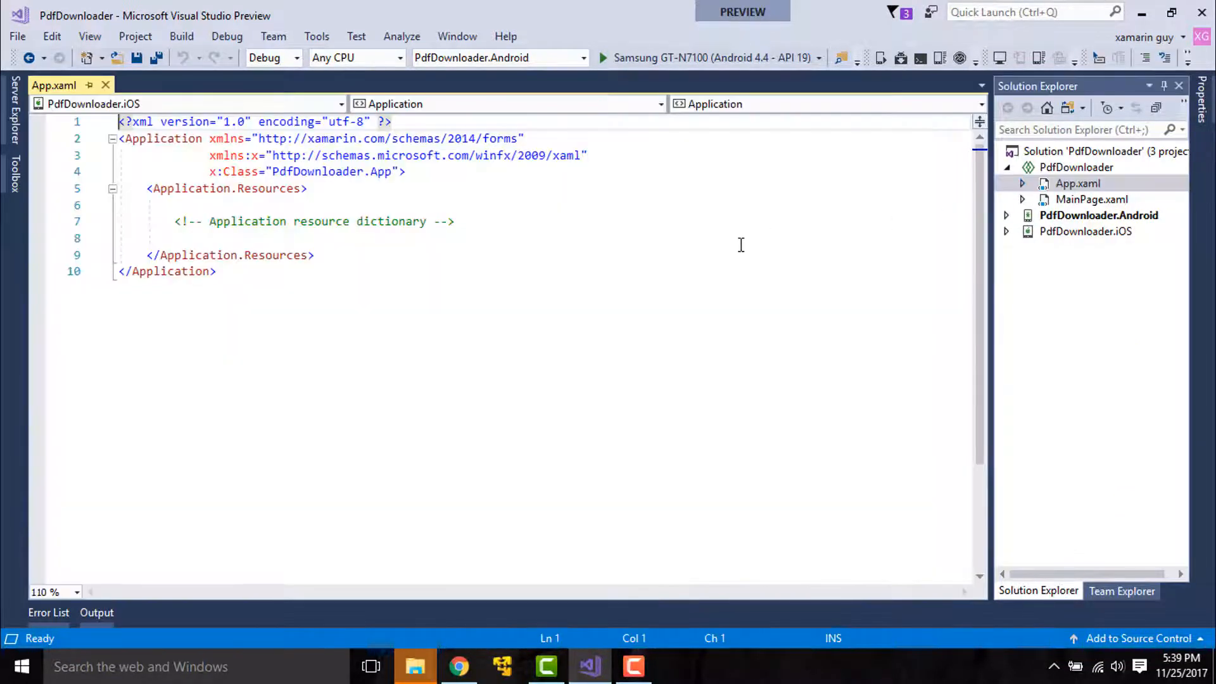
{"action": "left_click", "coordinate": [1022, 186]}
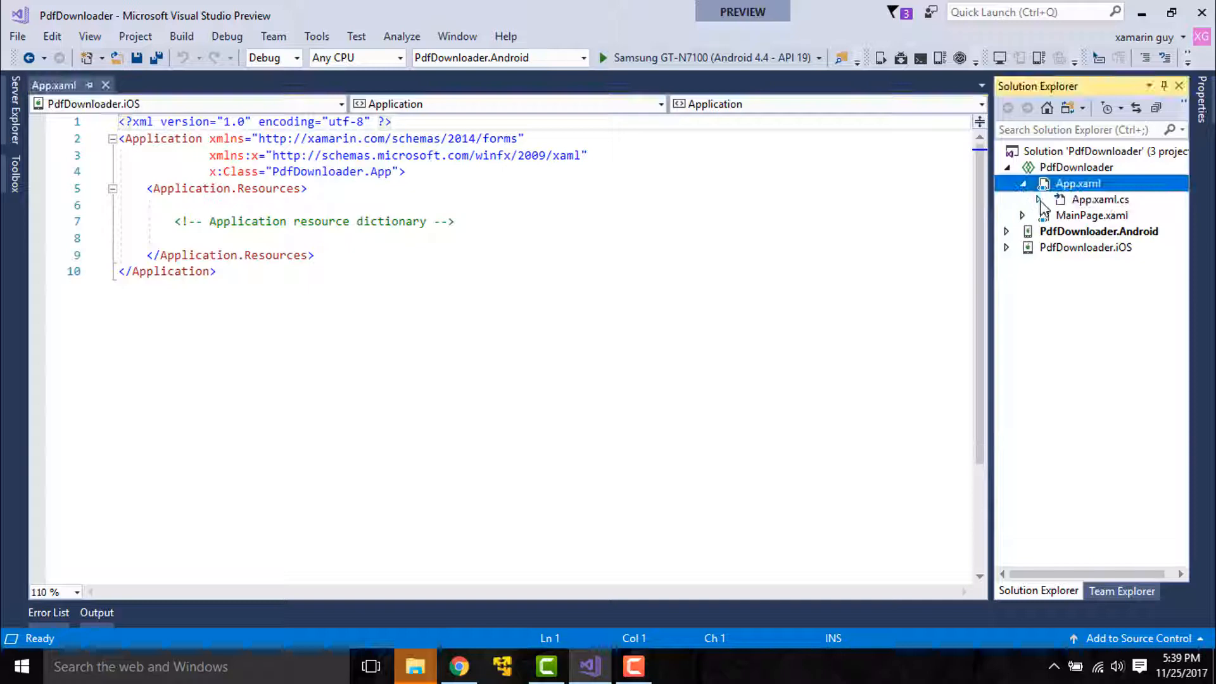
{"action": "left_click", "coordinate": [1038, 200]}
{"action": "double_click", "coordinate": [1097, 199]}
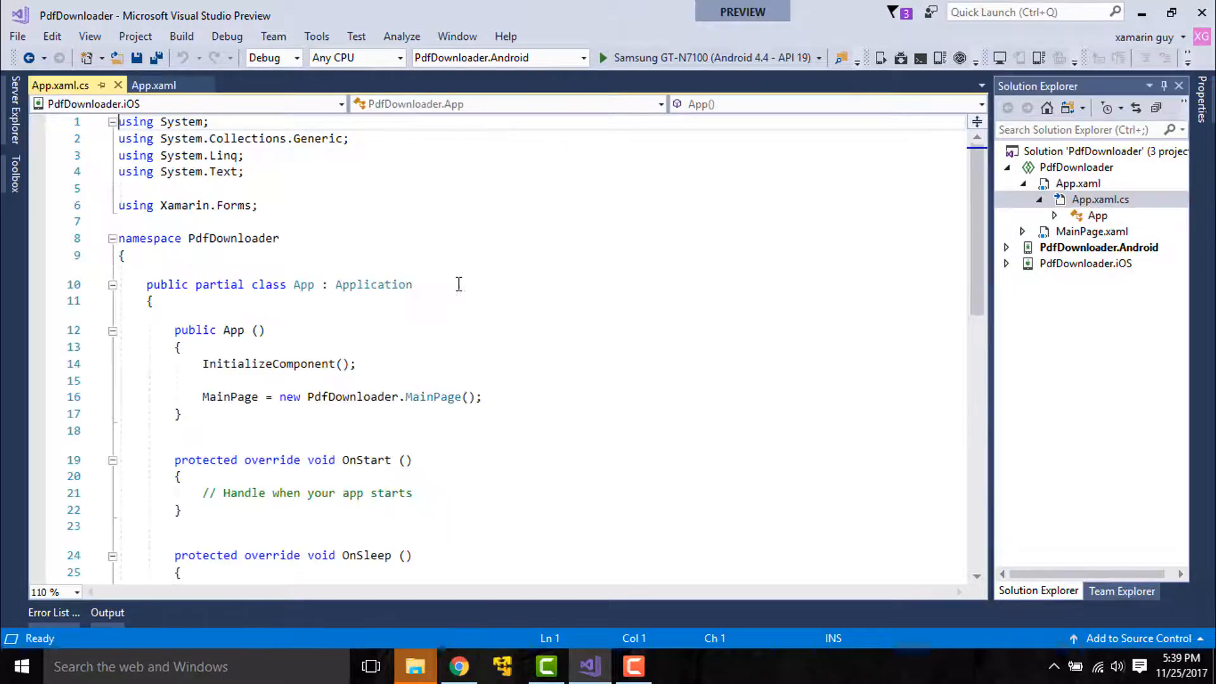
{"action": "scroll", "coordinate": [428, 342], "scroll_direction": "down", "scroll_amount": 3}
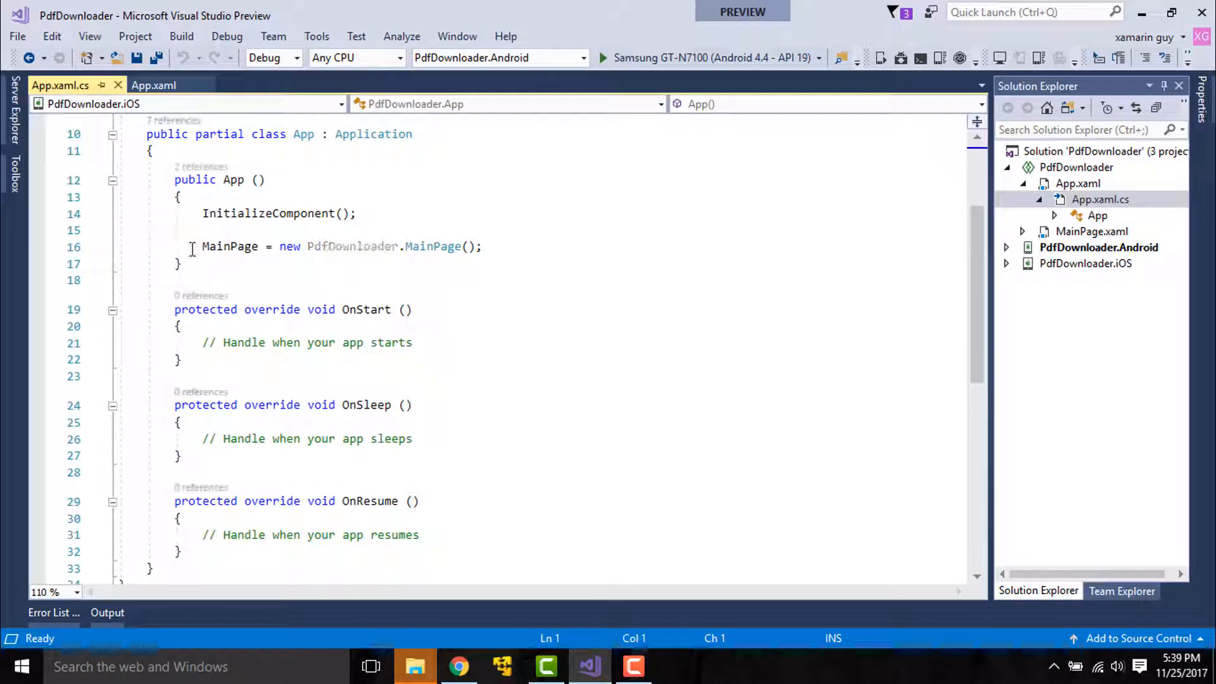
{"action": "left_click_drag", "start_coordinate": [192, 246], "coordinate": [495, 243]}
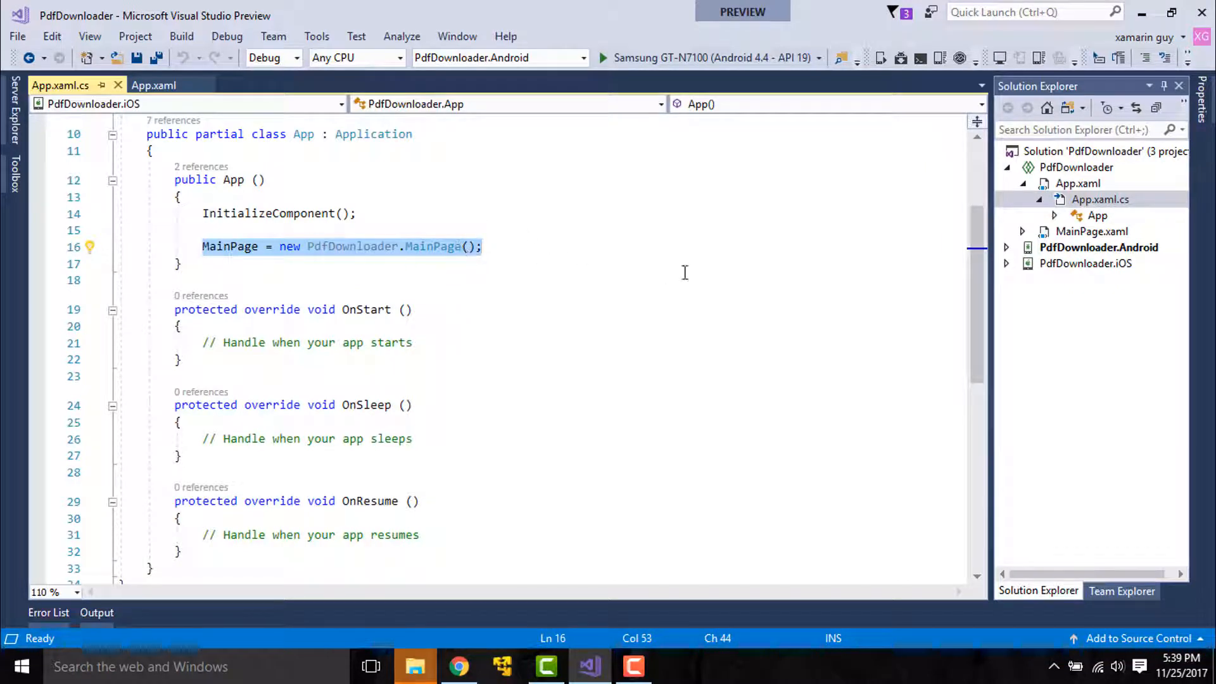
Step: Open MainPage.xaml and remove the default welcome Label element
{"action": "double_click", "coordinate": [1091, 231]}
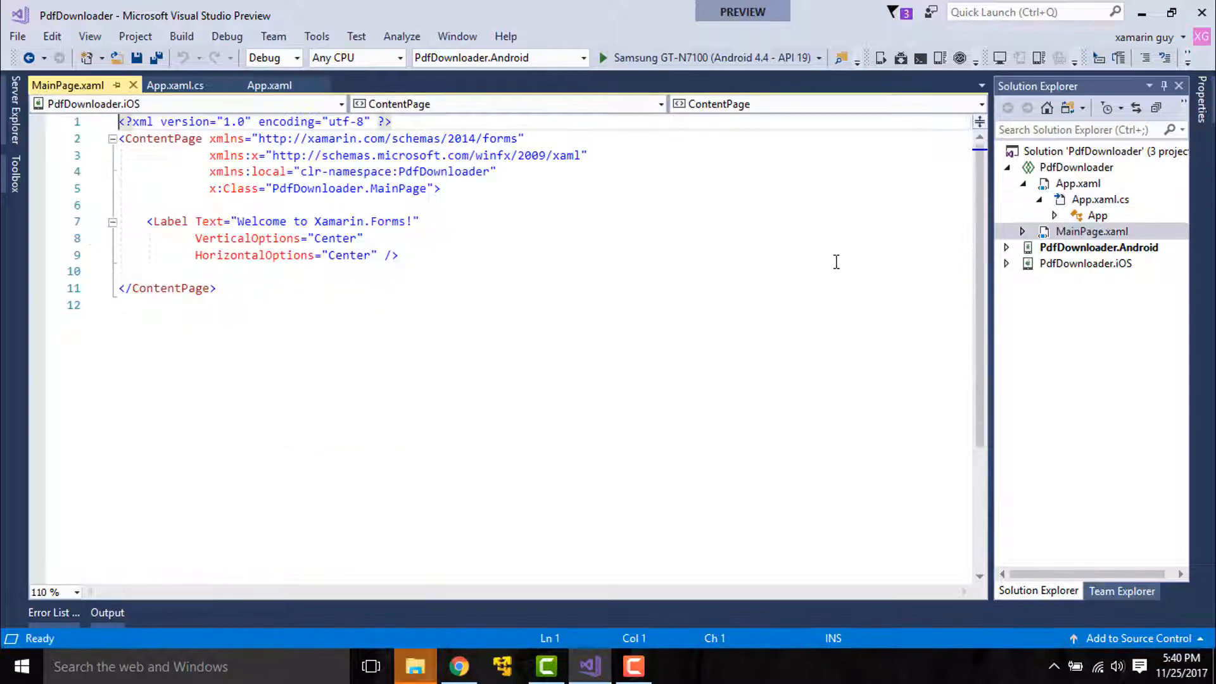
{"action": "left_click_drag", "start_coordinate": [398, 256], "coordinate": [146, 222]}
{"action": "key", "text": "Delete"}
{"action": "key", "text": "Return"}
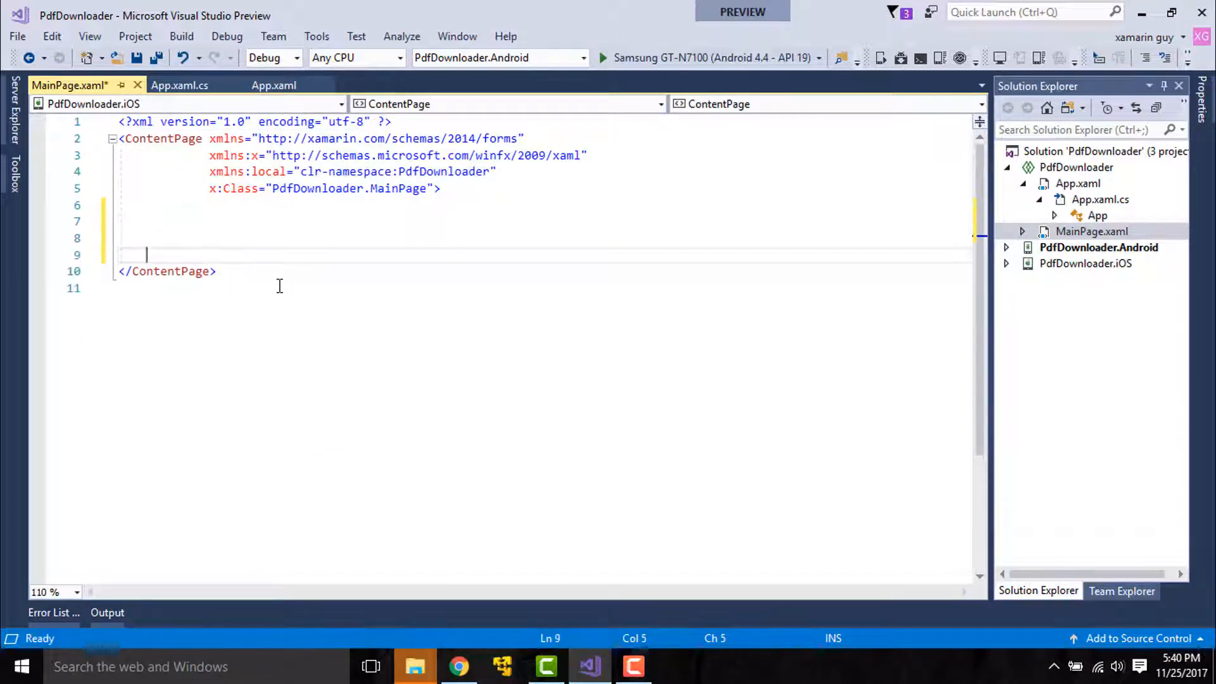
{"action": "type", "text": "<Butt"}
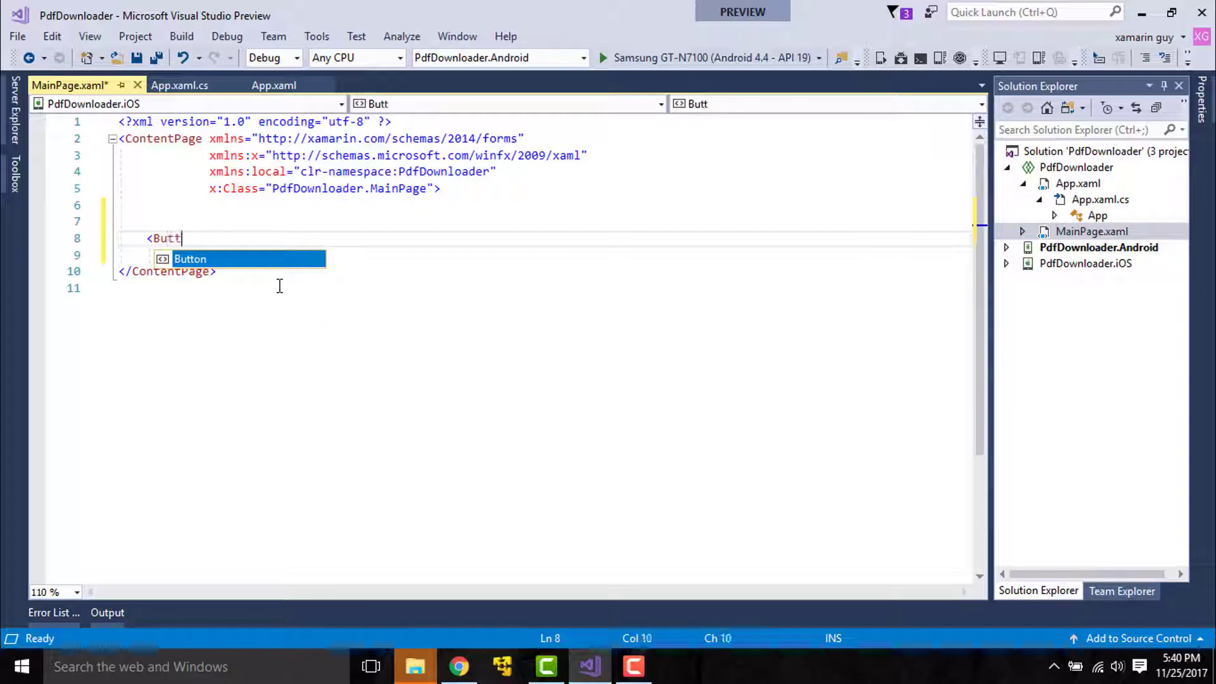
Step: Add a Button reading 'I am Downlaod Button' with a generated Button_Clicked handler
{"action": "key", "text": "Tab"}
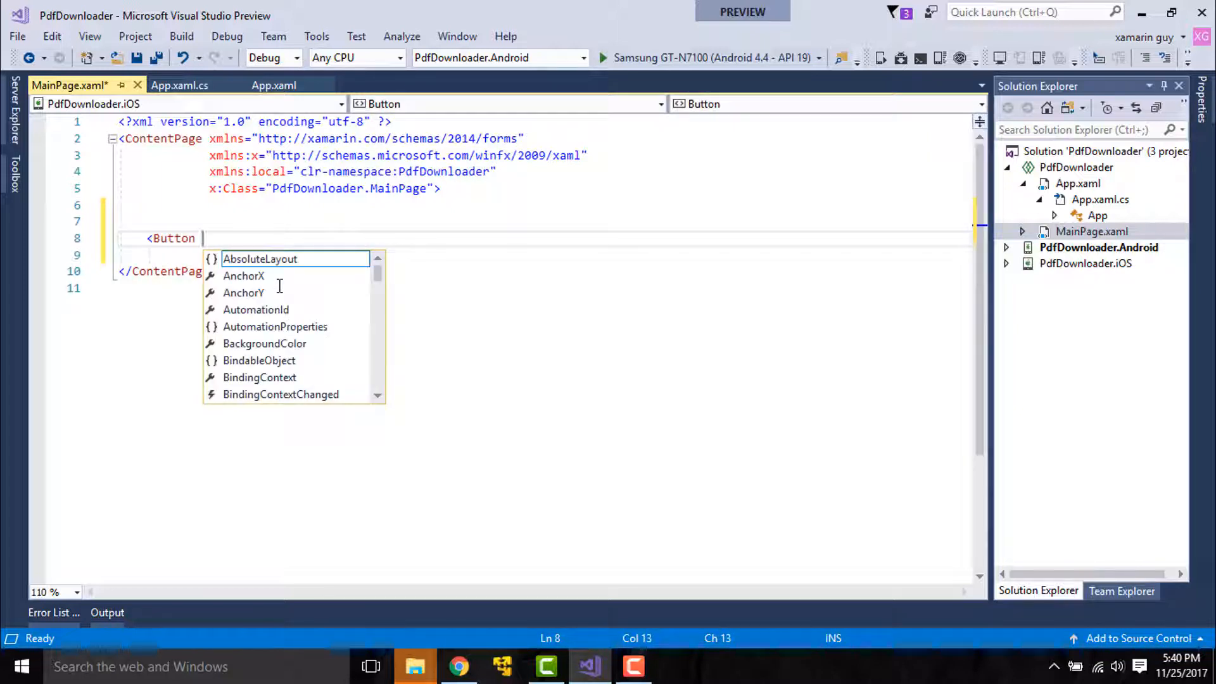
{"action": "type", "text": "tex"}
{"action": "key", "text": "Tab"}
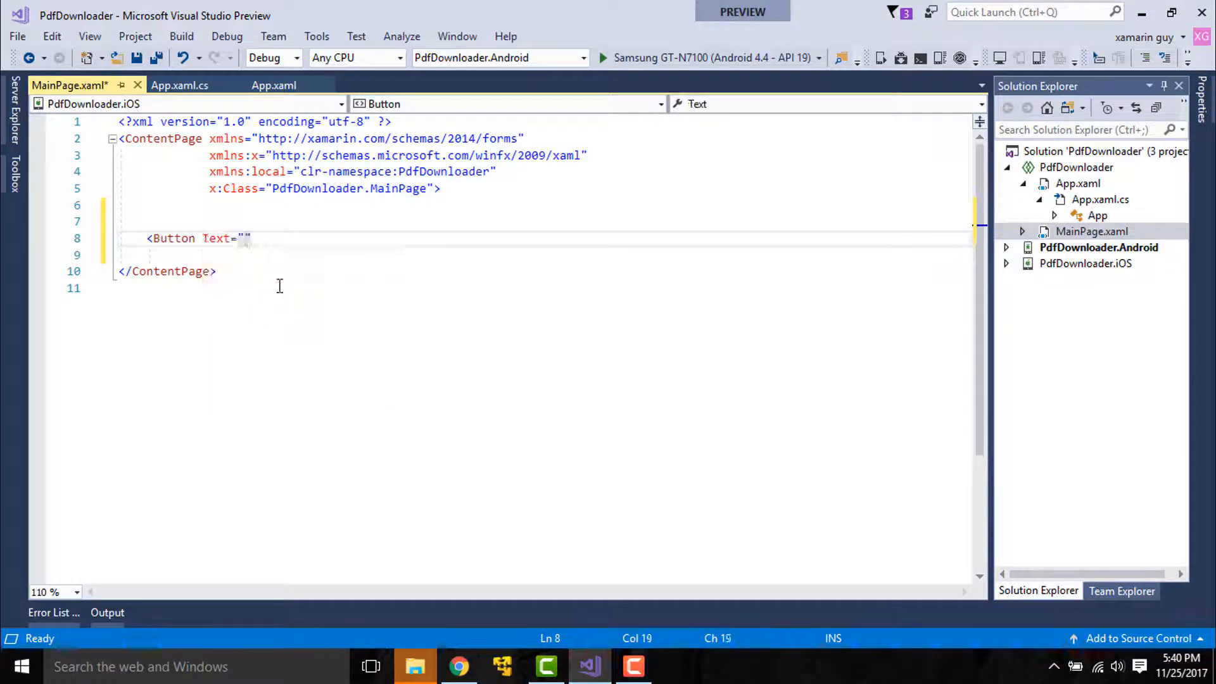
{"action": "type", "text": "I am Down"}
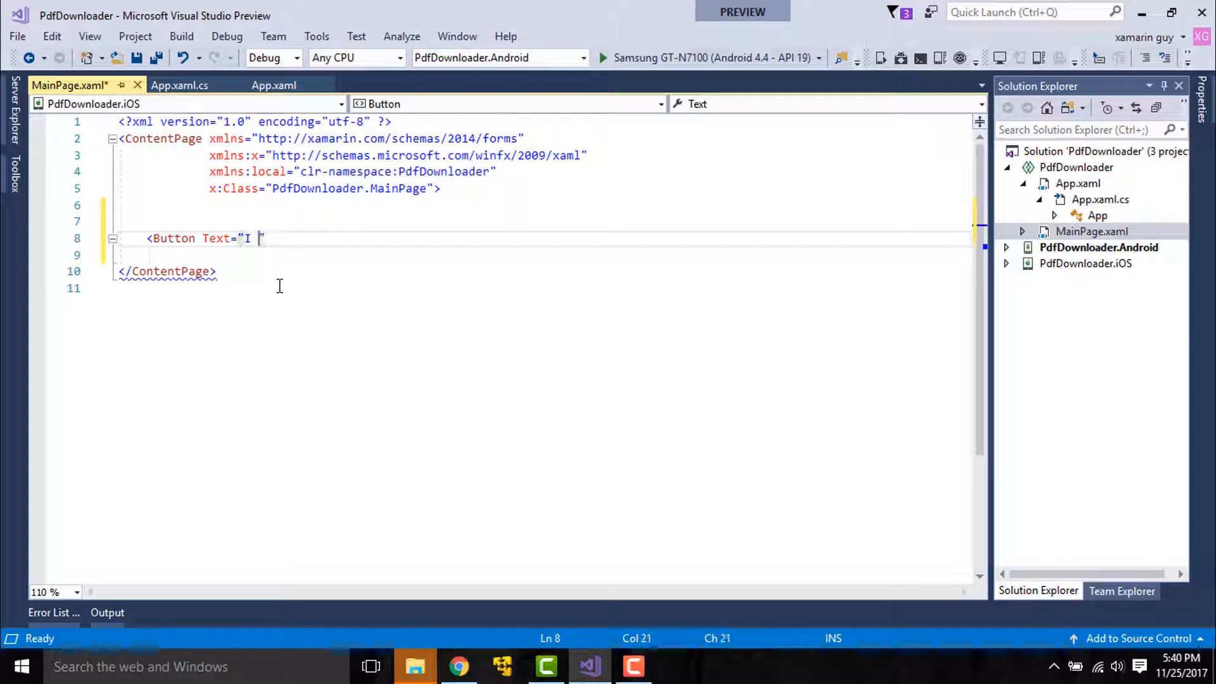
{"action": "type", "text": "laod "}
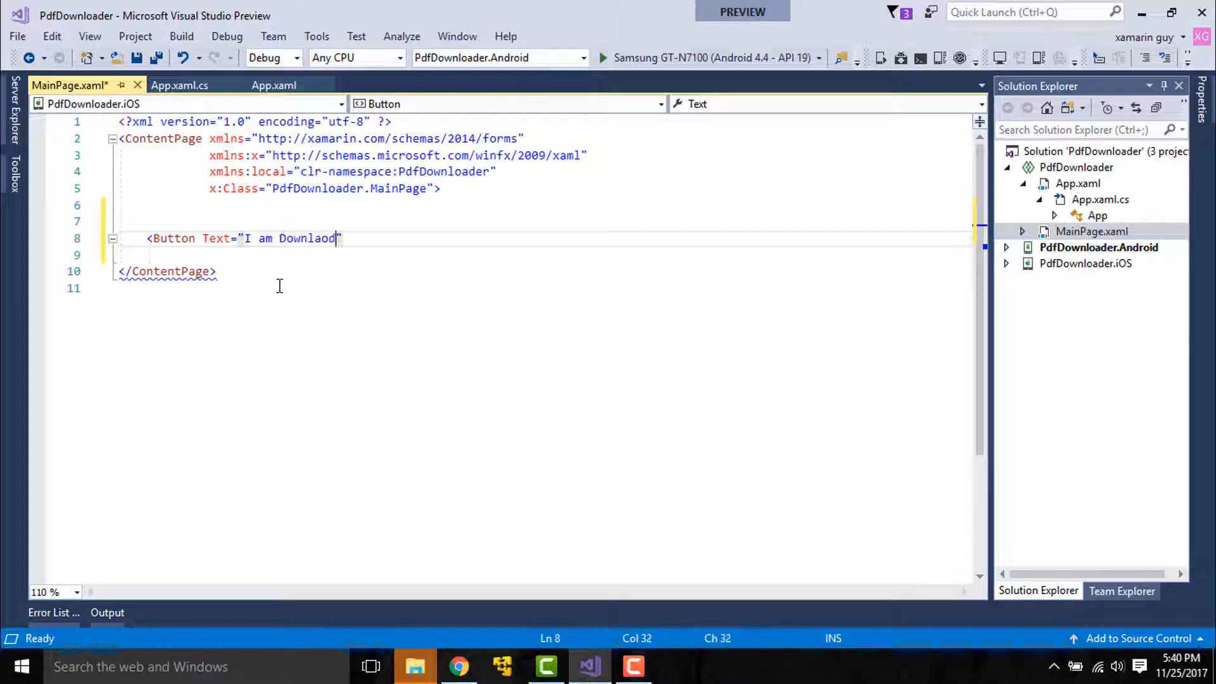
{"action": "type", "text": "Butt"}
{"action": "type", "text": "on\" "}
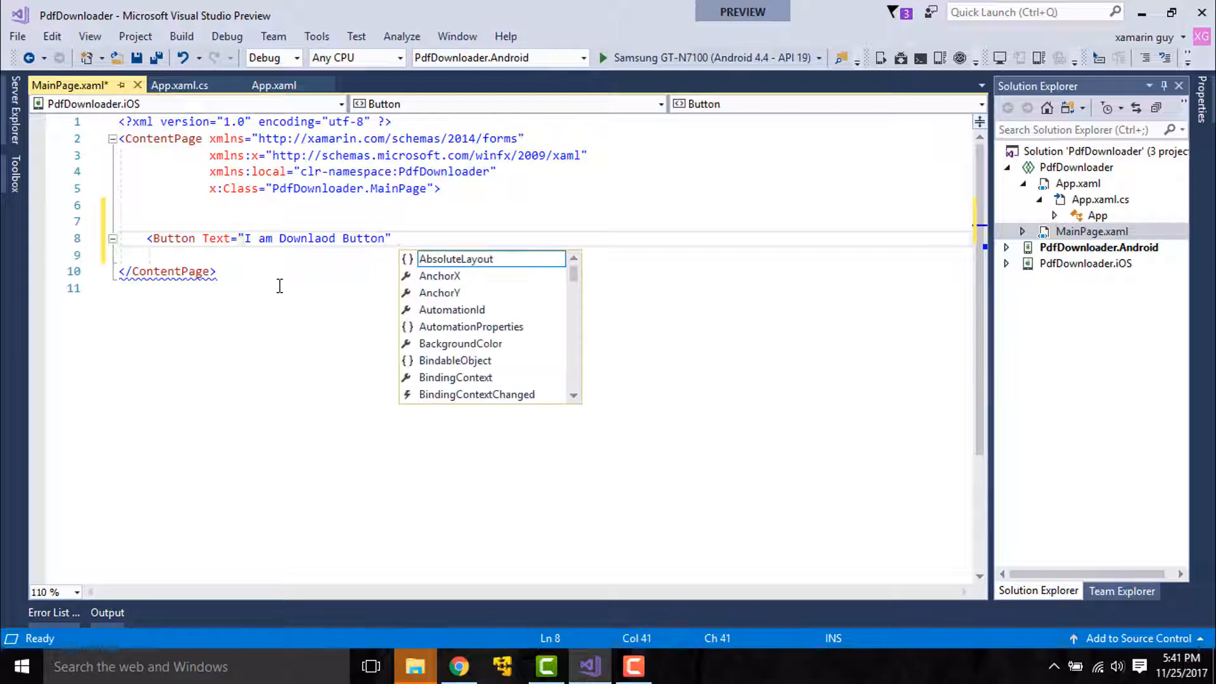
{"action": "type", "text": "Clic"}
{"action": "key", "text": "Tab"}
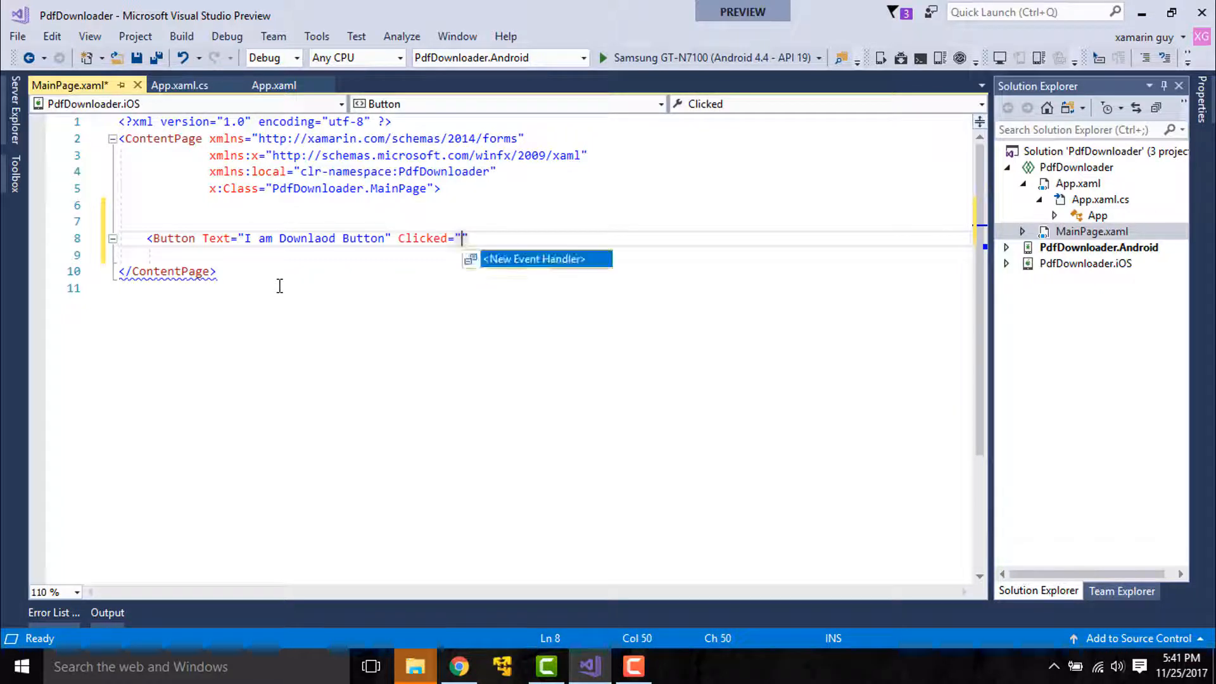
{"action": "key", "text": "Tab"}
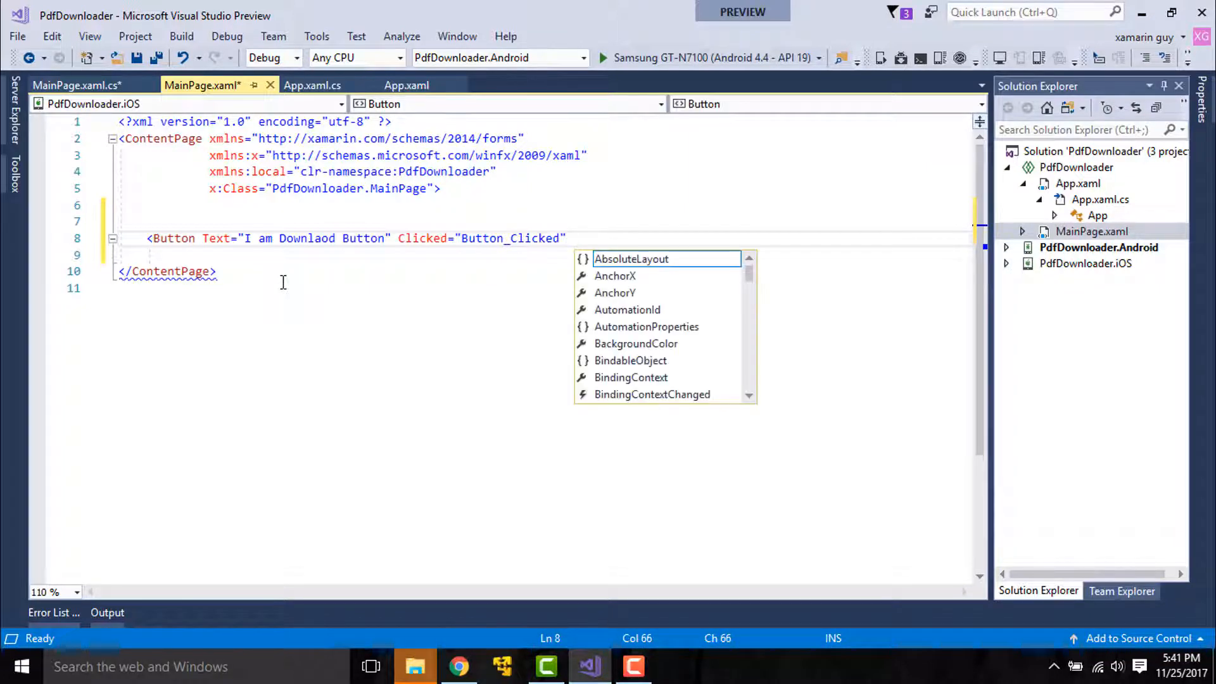
{"action": "type", "text": "Te"}
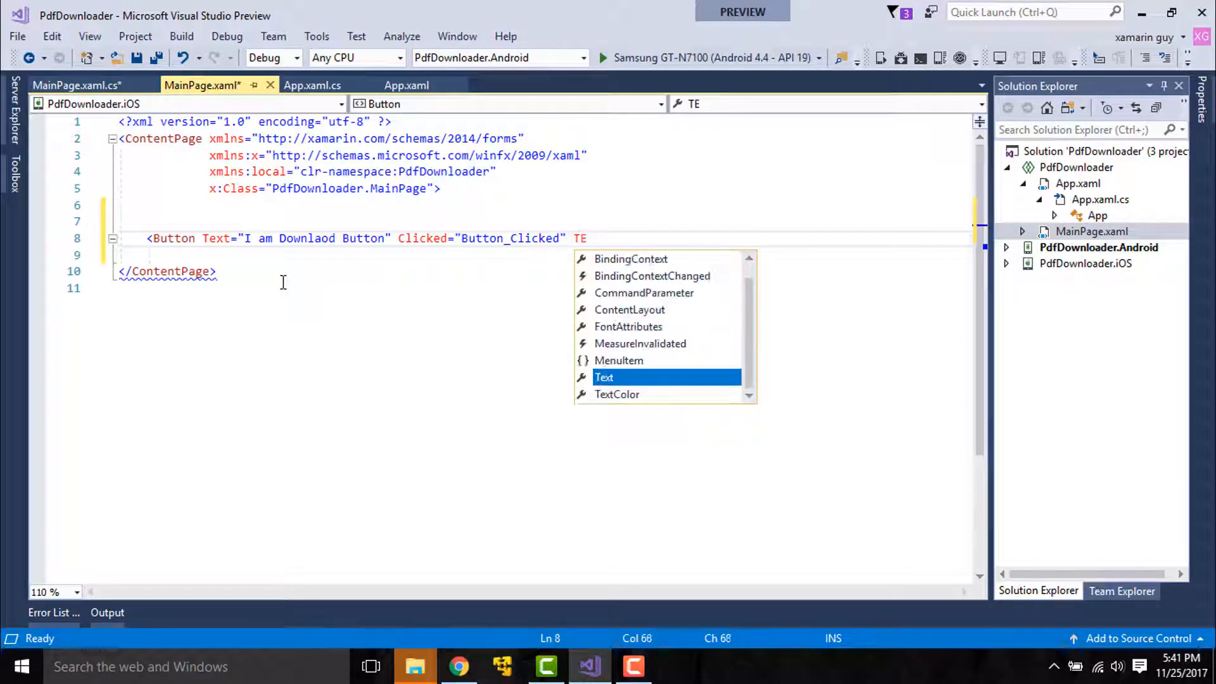
{"action": "type", "text": "x"}
Step: Give the button TextColor Black and BackgroundColor White
{"action": "key", "text": "Tab"}
{"action": "key", "text": "Down"}
{"action": "key", "text": "Down"}
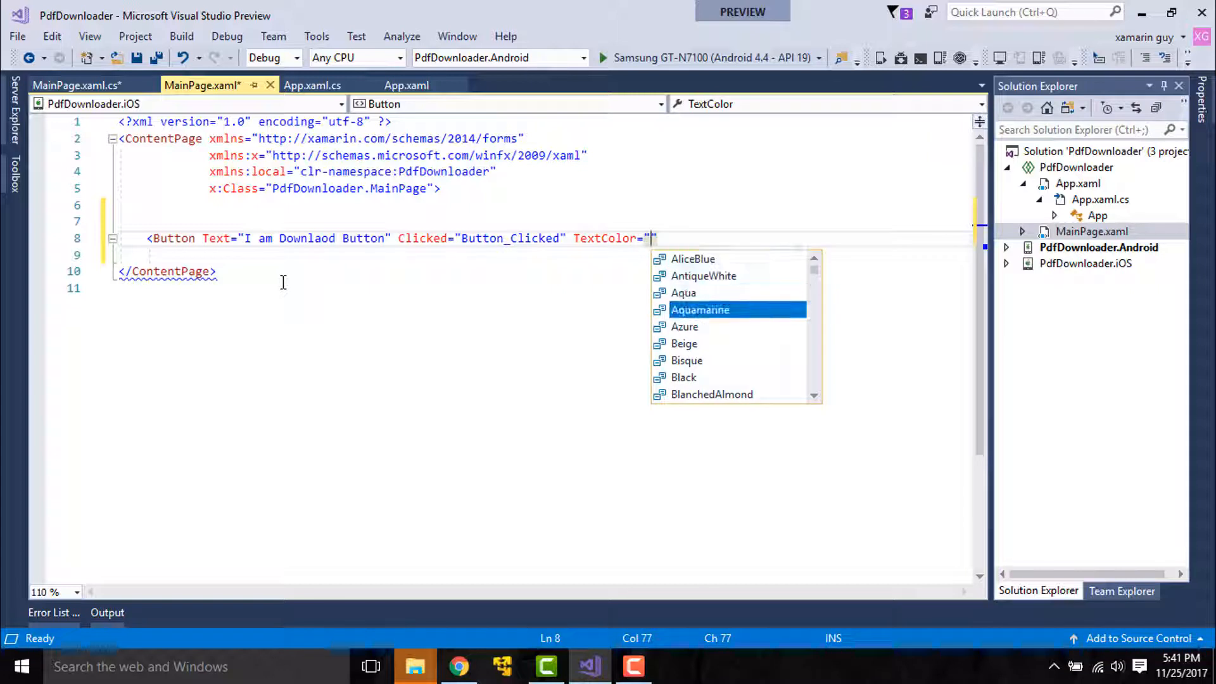
{"action": "key", "text": "Down"}
{"action": "key", "text": "Down"}
{"action": "key", "text": "Down"}
{"action": "key", "text": "Down"}
{"action": "key", "text": "Down"}
{"action": "key", "text": "Return"}
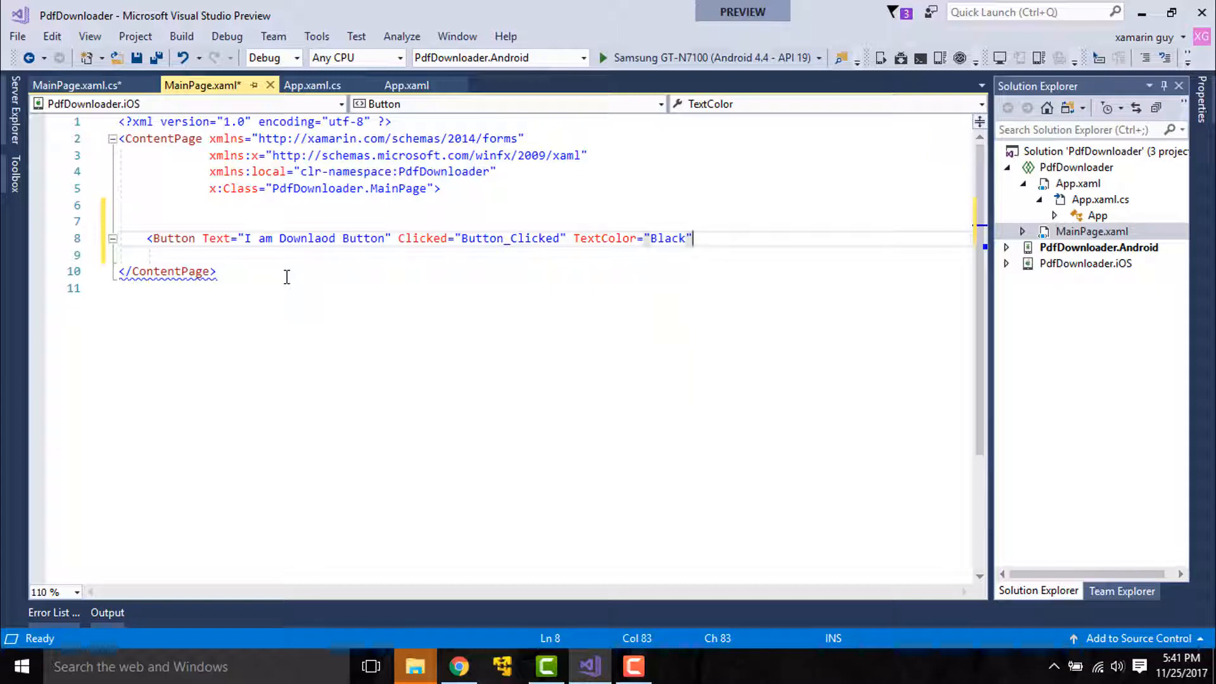
{"action": "type", "text": " Ba"}
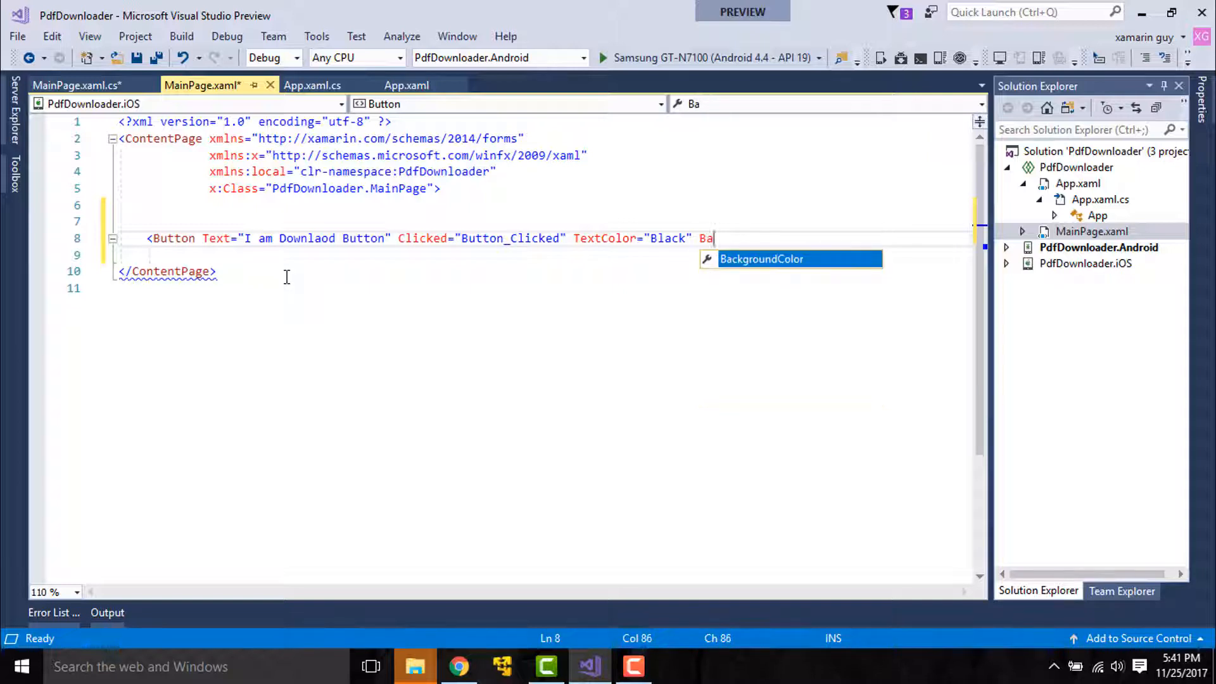
{"action": "key", "text": "Tab"}
{"action": "type", "text": "wh"}
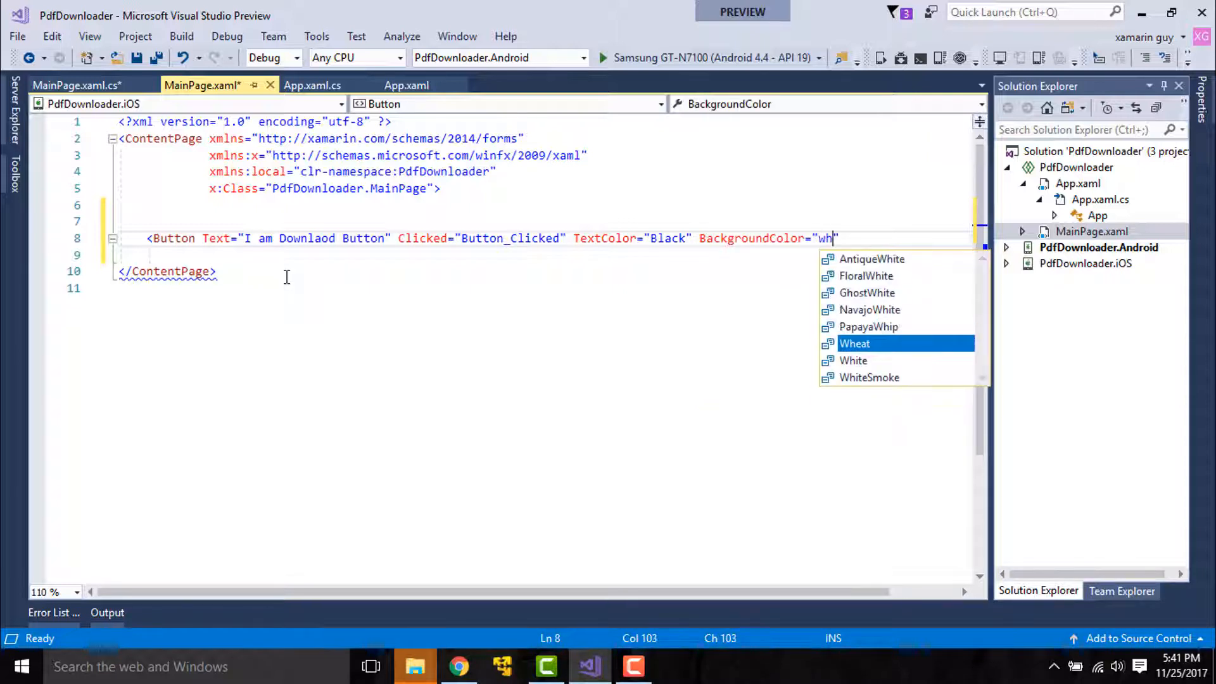
{"action": "key", "text": "Down"}
{"action": "key", "text": "Tab"}
{"action": "type", "text": "H"}
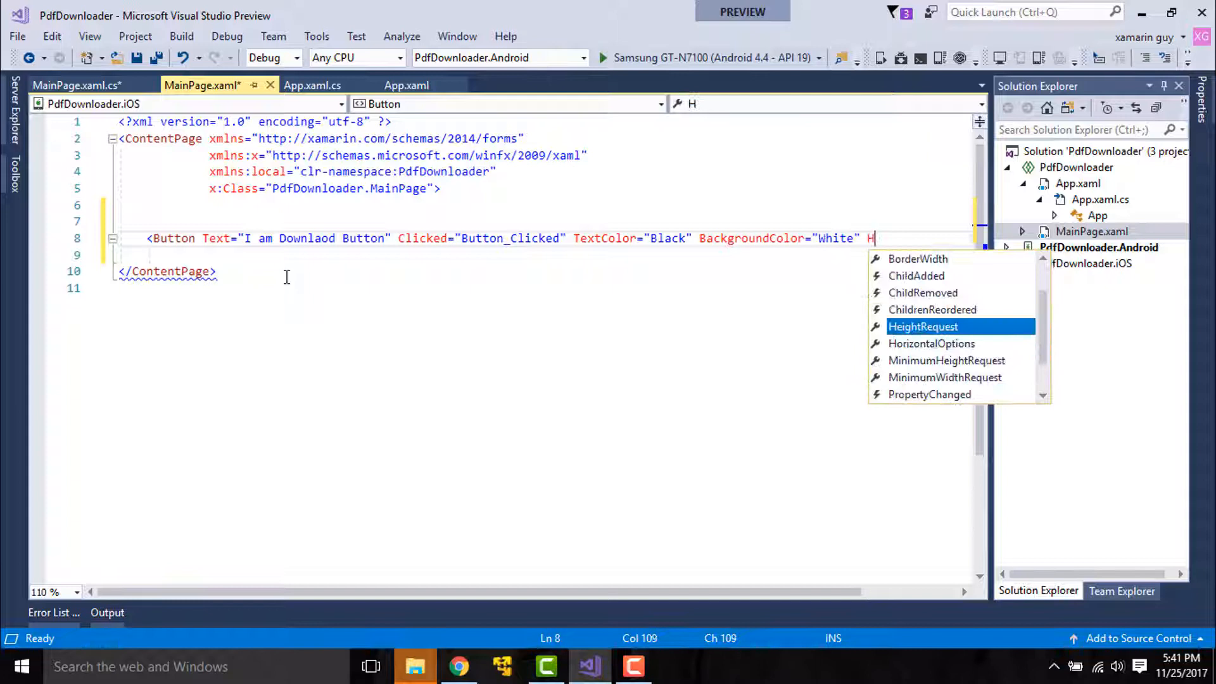
{"action": "type", "text": "or"}
Step: Set the button's HorizontalOptions and VerticalOptions to Center
{"action": "key", "text": "Tab"}
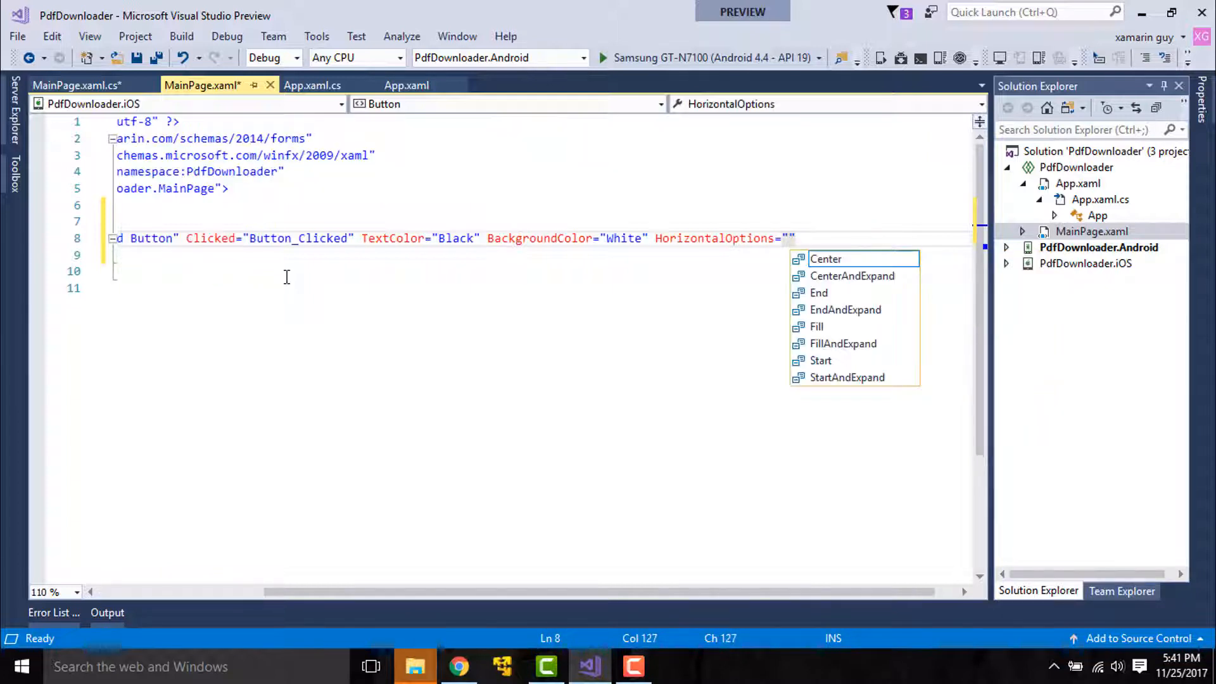
{"action": "key", "text": "Tab"}
{"action": "type", "text": ">"}
{"action": "key", "text": "Return"}
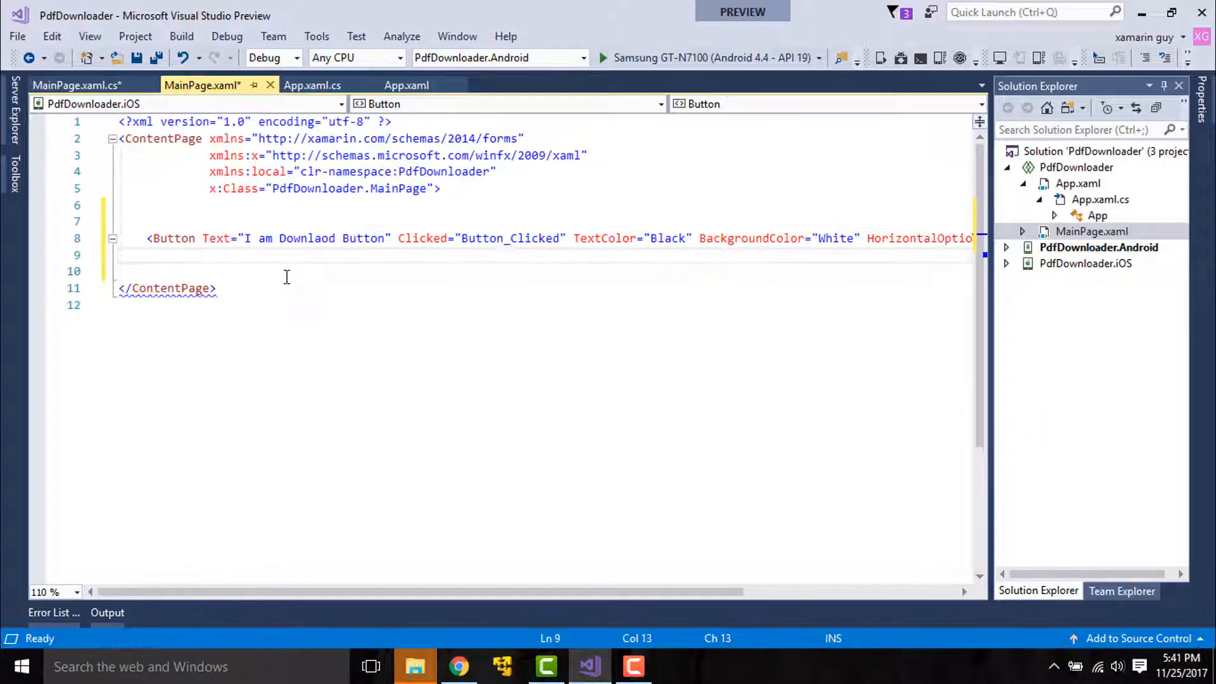
{"action": "type", "text": "Ver"}
{"action": "key", "text": "Tab"}
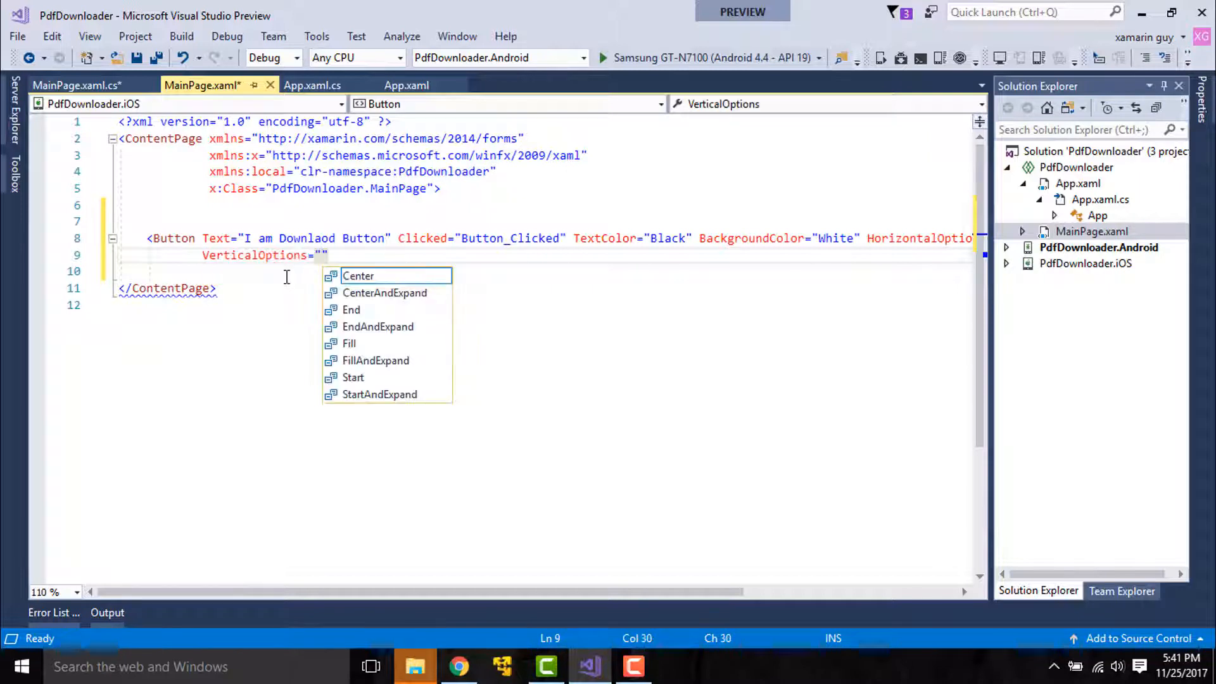
{"action": "key", "text": "Tab"}
{"action": "type", "text": ">"}
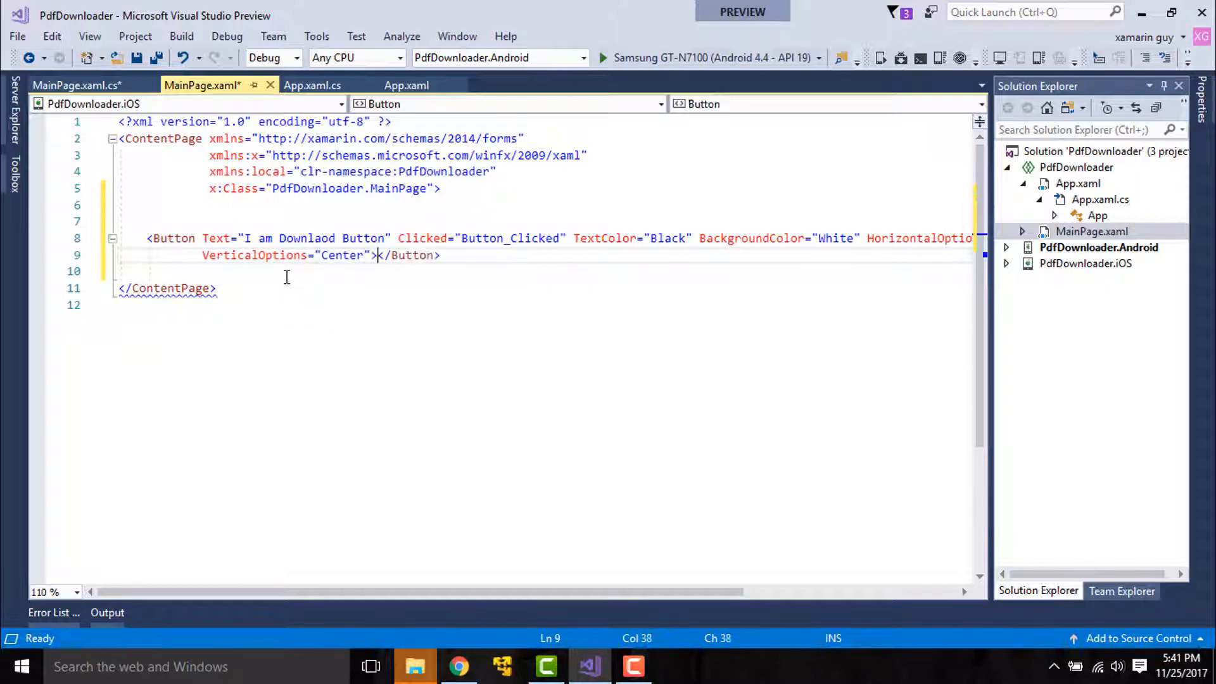
Step: Add a StackLayout with Padding 10 and Spacing 5 above the Button
{"action": "left_click", "coordinate": [155, 221]}
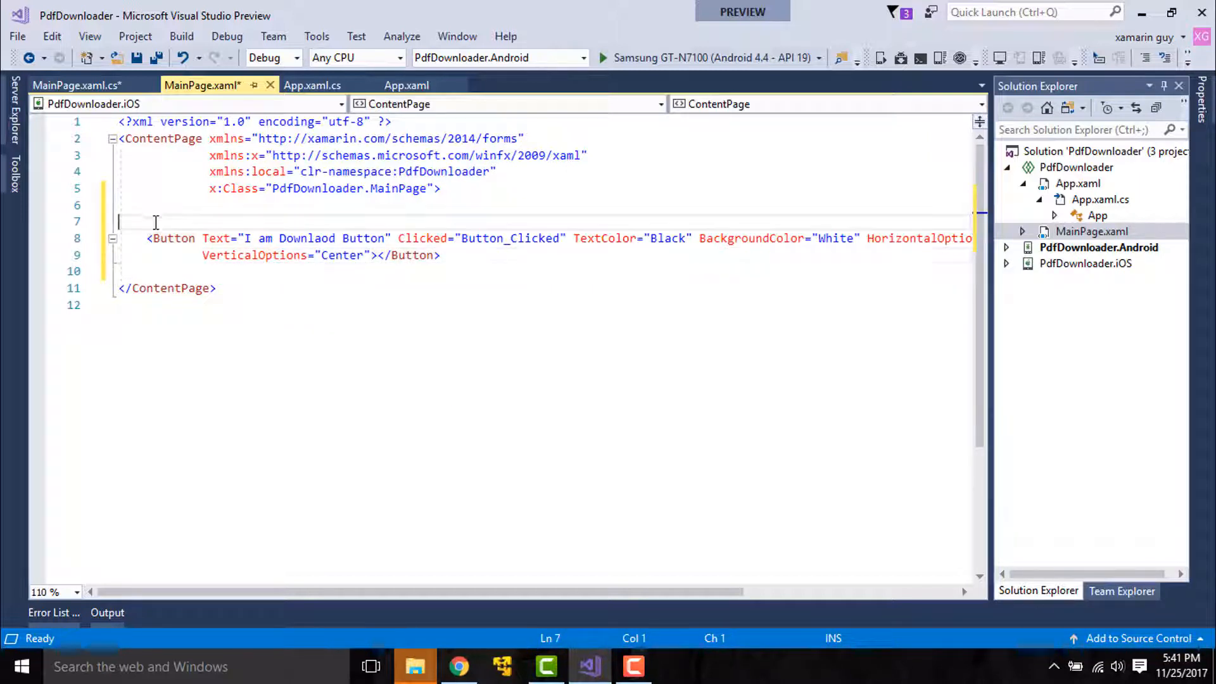
{"action": "type", "text": "<sta"}
{"action": "key", "text": "Tab"}
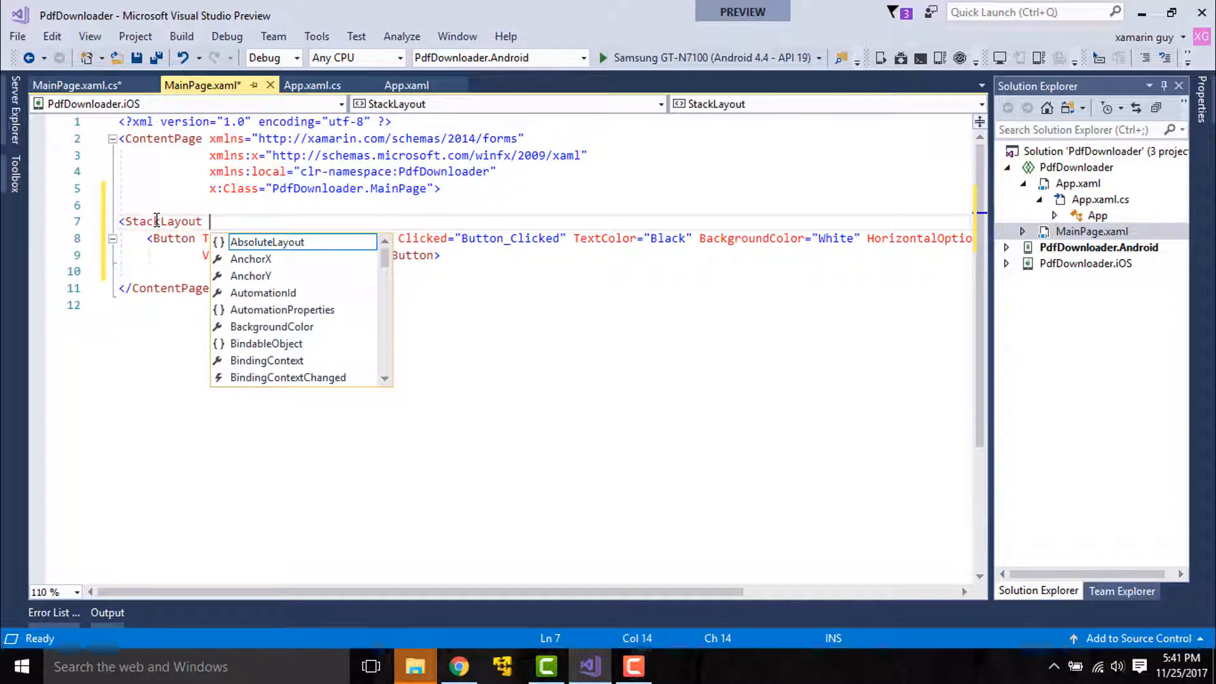
{"action": "type", "text": "pa"}
{"action": "key", "text": "Tab"}
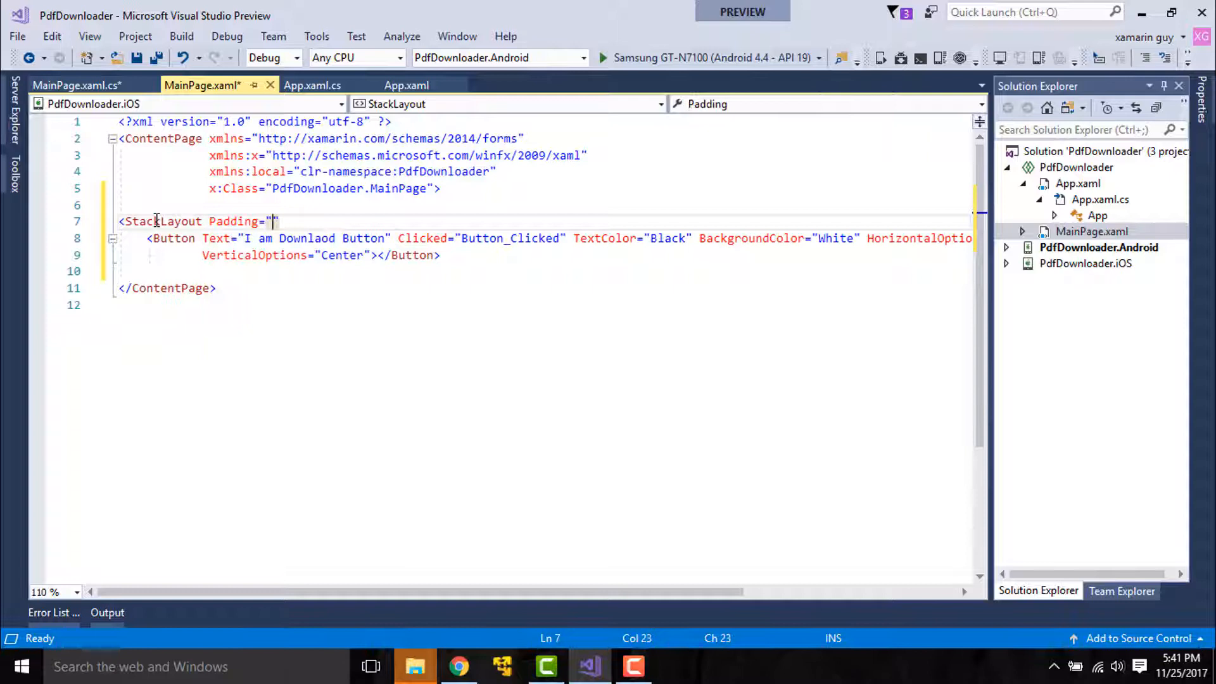
{"action": "type", "text": "10"}
{"action": "key", "text": "Right"}
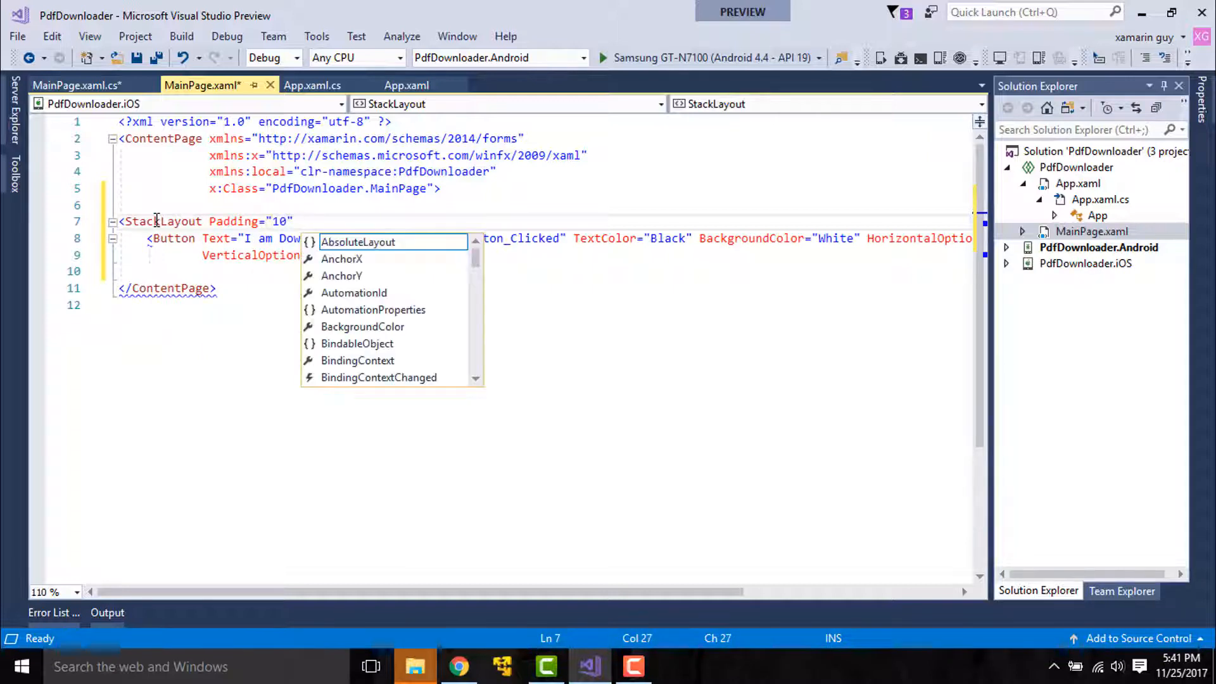
{"action": "type", "text": "spa"}
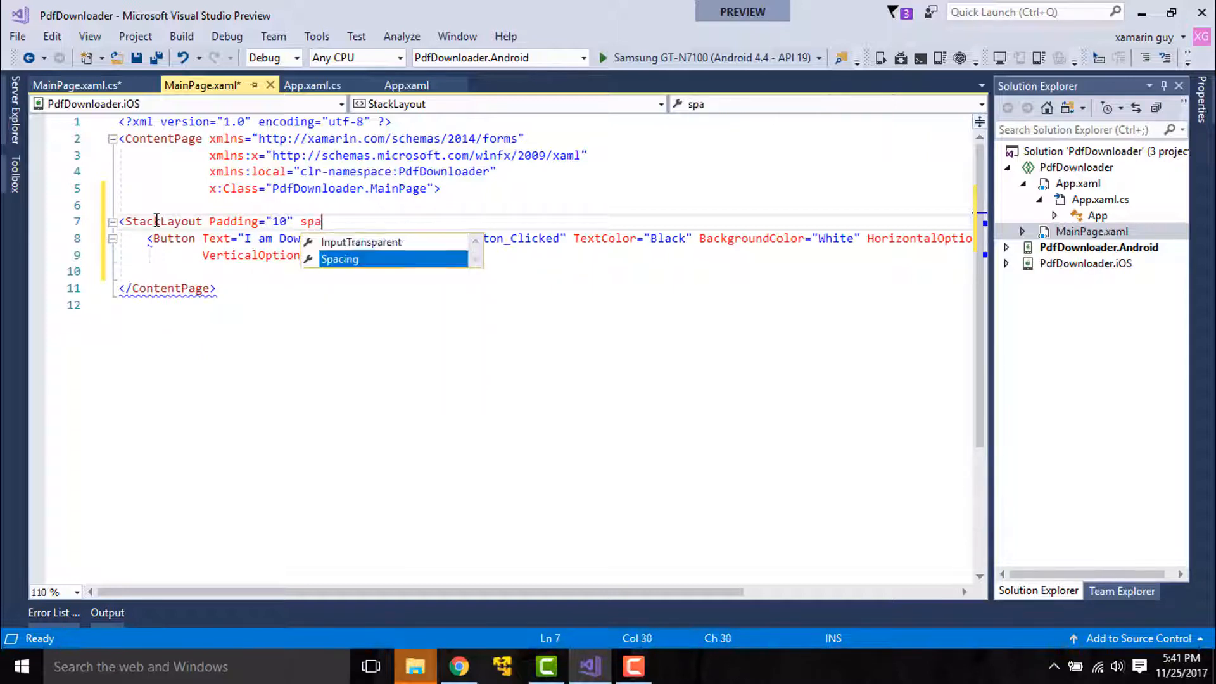
{"action": "key", "text": "Tab"}
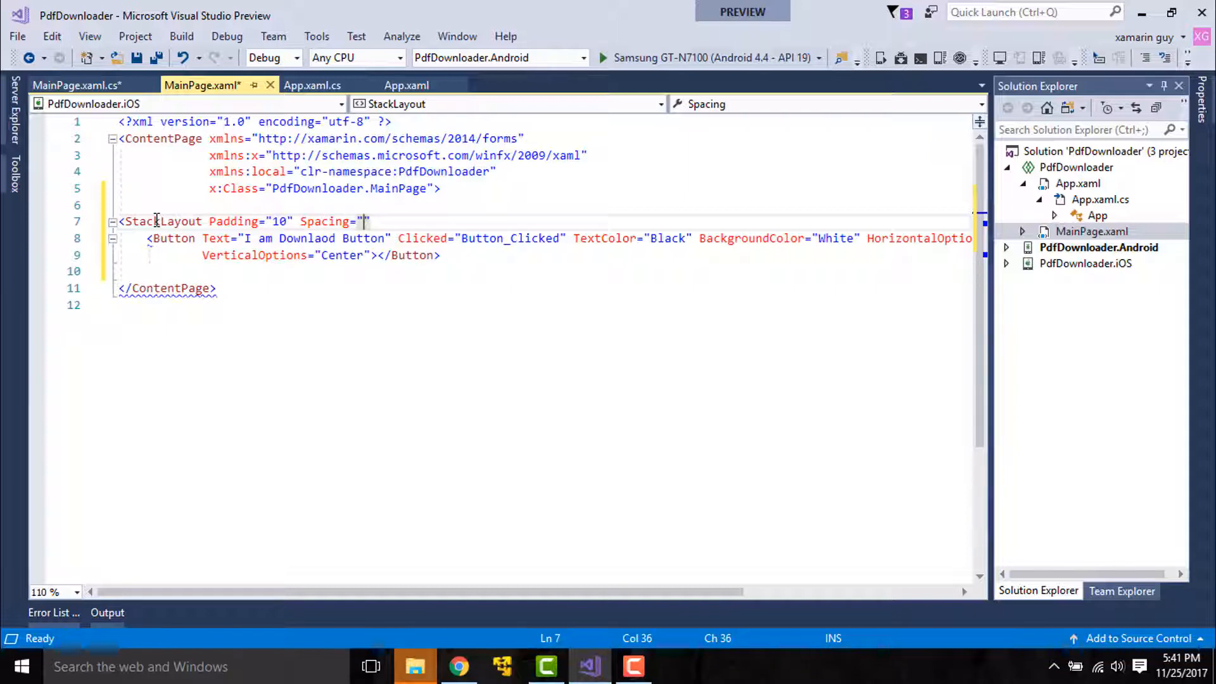
{"action": "type", "text": "></StackLayout>"}
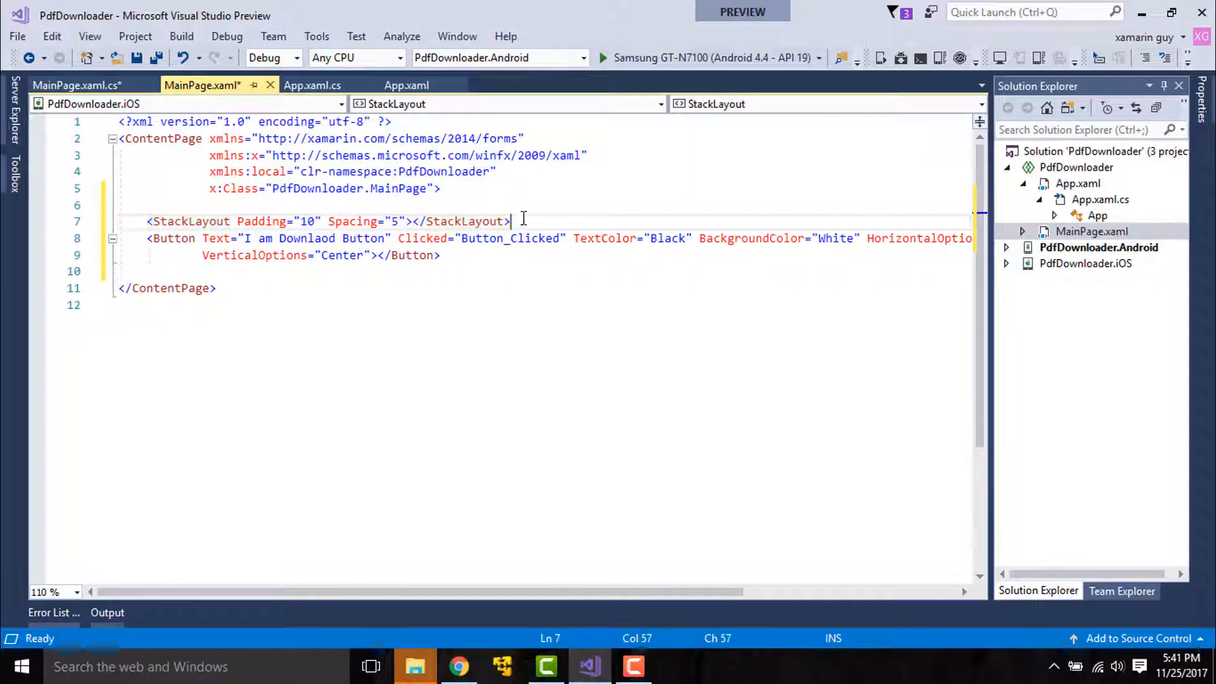
Step: Move the closing StackLayout tag below the Button and save MainPage.xaml
{"action": "left_click_drag", "start_coordinate": [514, 221], "coordinate": [414, 221]}
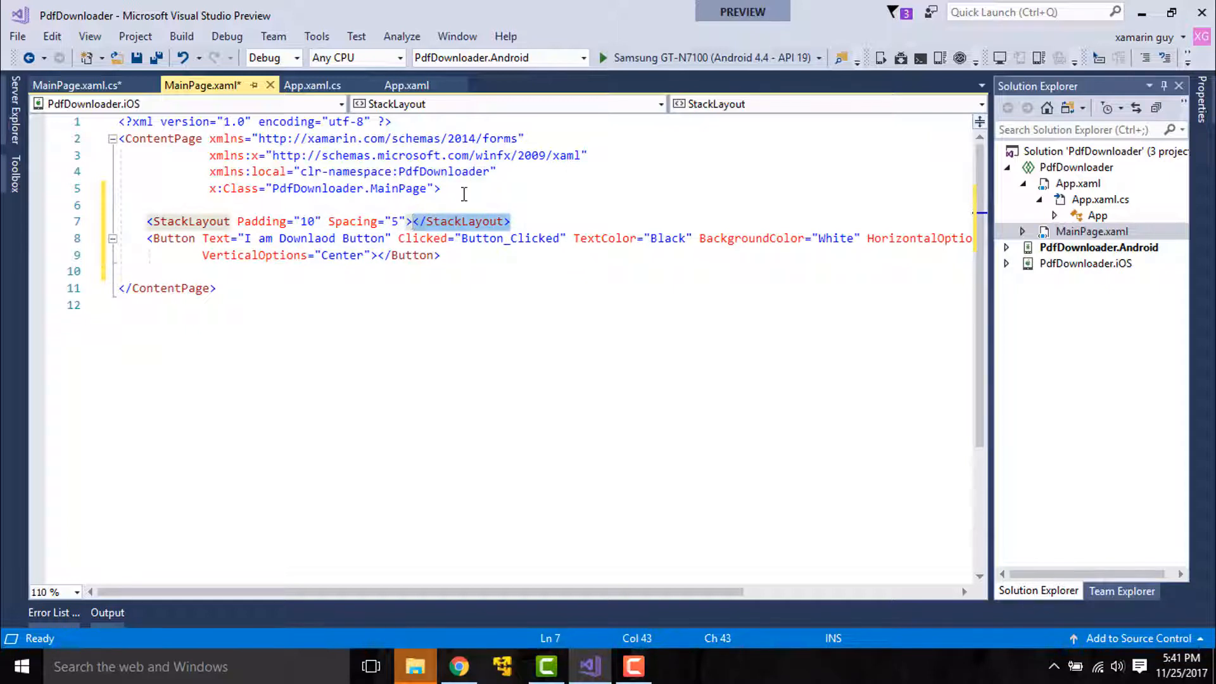
{"action": "key", "text": "ctrl+x"}
{"action": "left_click", "coordinate": [473, 258]}
{"action": "key", "text": "Return"}
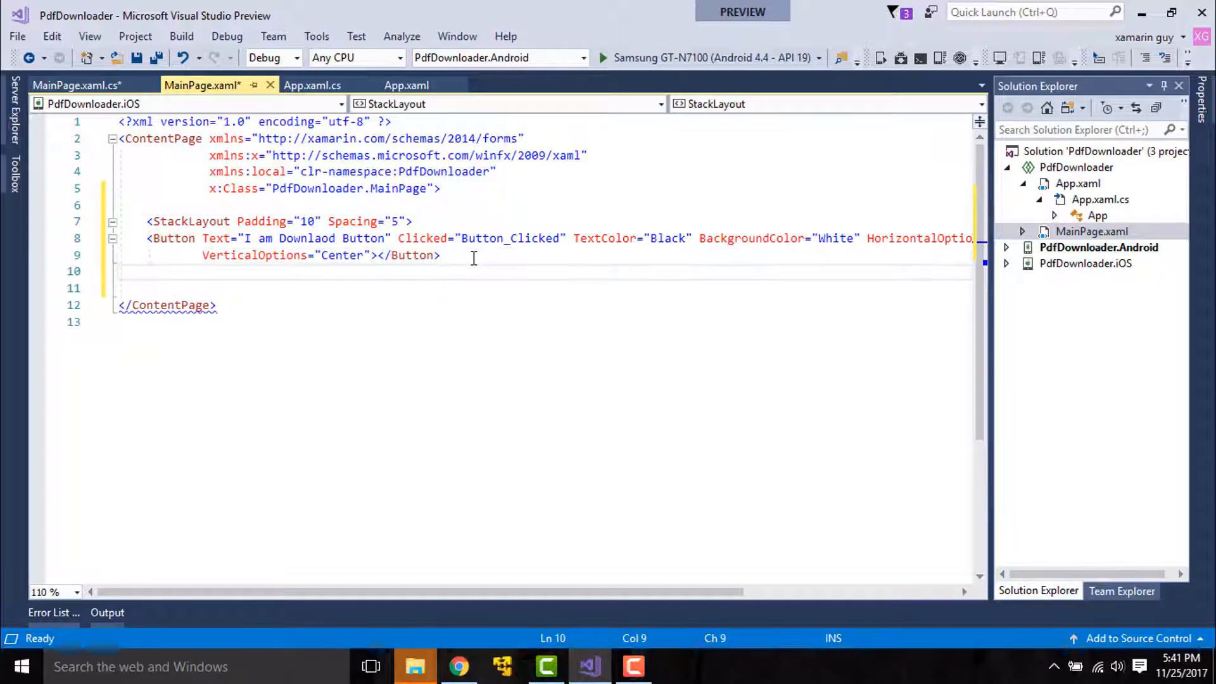
{"action": "key", "text": "ctrl+v"}
{"action": "key", "text": "ctrl+s"}
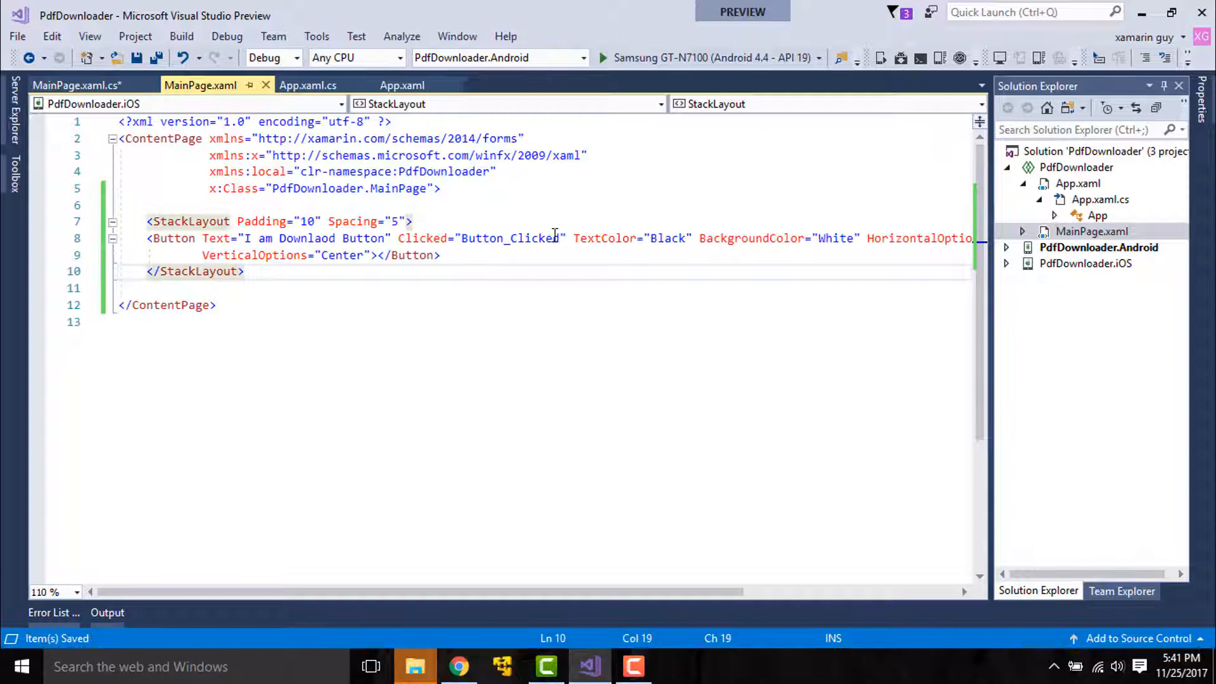
{"action": "left_click_drag", "start_coordinate": [518, 591], "coordinate": [547, 592]}
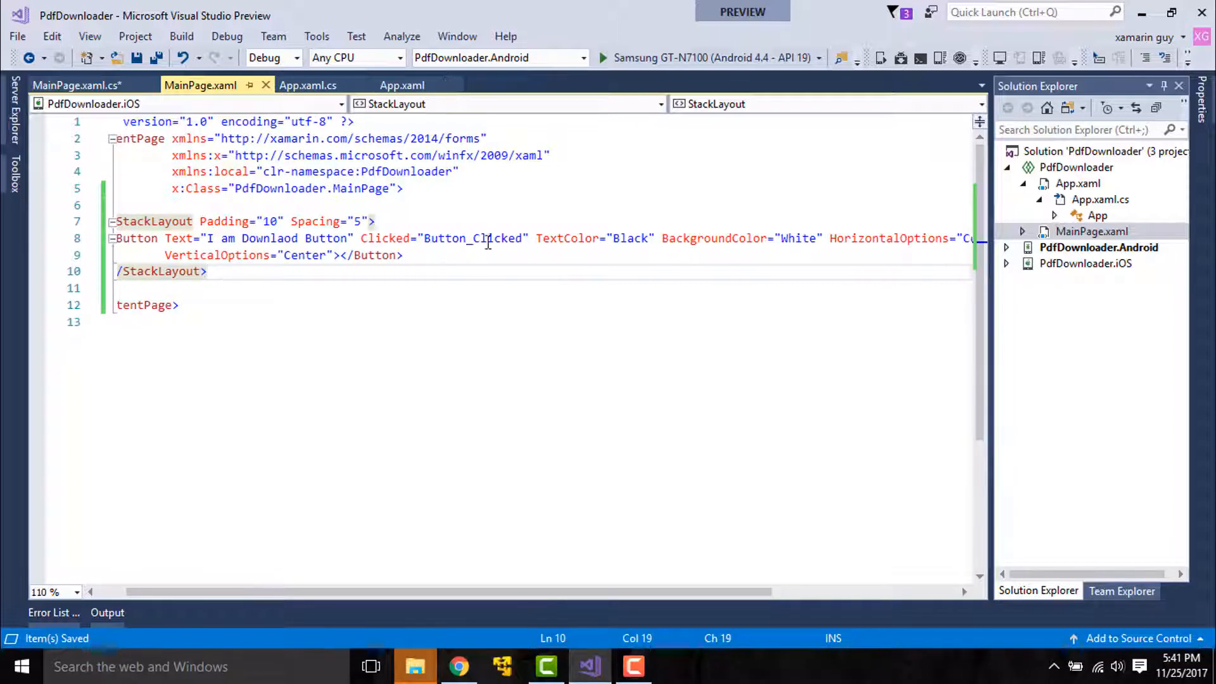
{"action": "left_click", "coordinate": [1083, 230]}
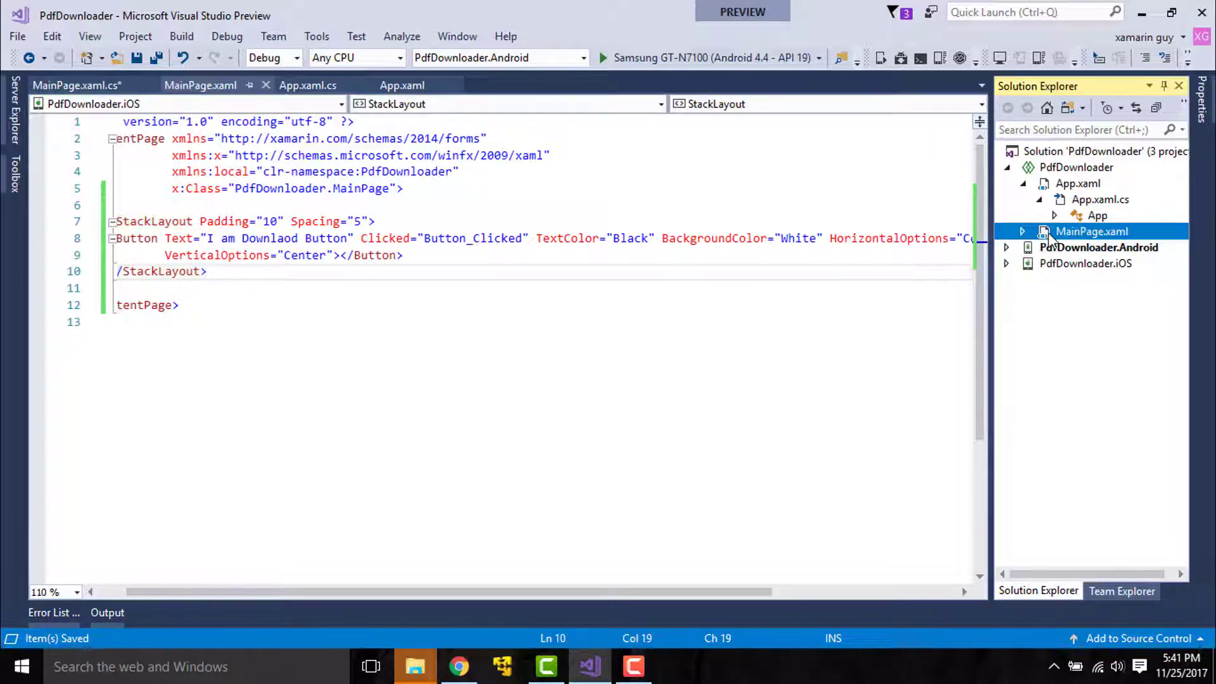
Step: Open MainPage.xaml.cs and begin a 'var url' declaration inside Button_Clicked
{"action": "left_click", "coordinate": [1023, 231]}
{"action": "double_click", "coordinate": [1113, 248]}
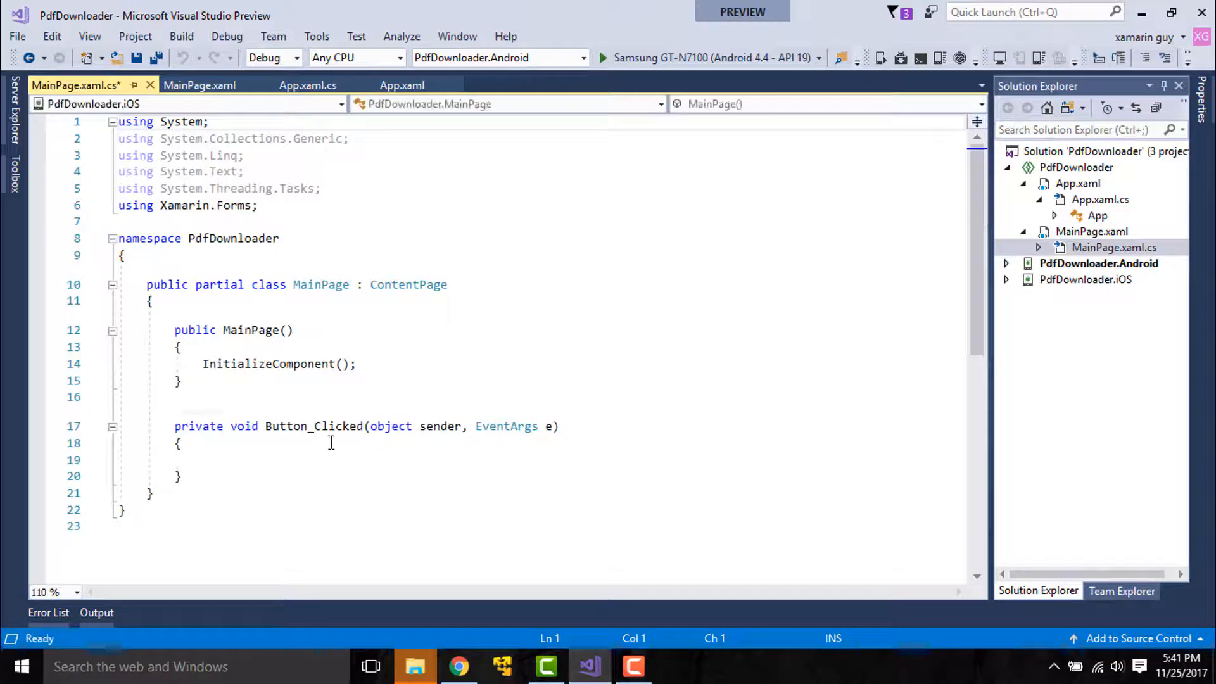
{"action": "left_click", "coordinate": [285, 443]}
{"action": "key", "text": "Return"}
{"action": "key", "text": "Return"}
{"action": "key", "text": "Return"}
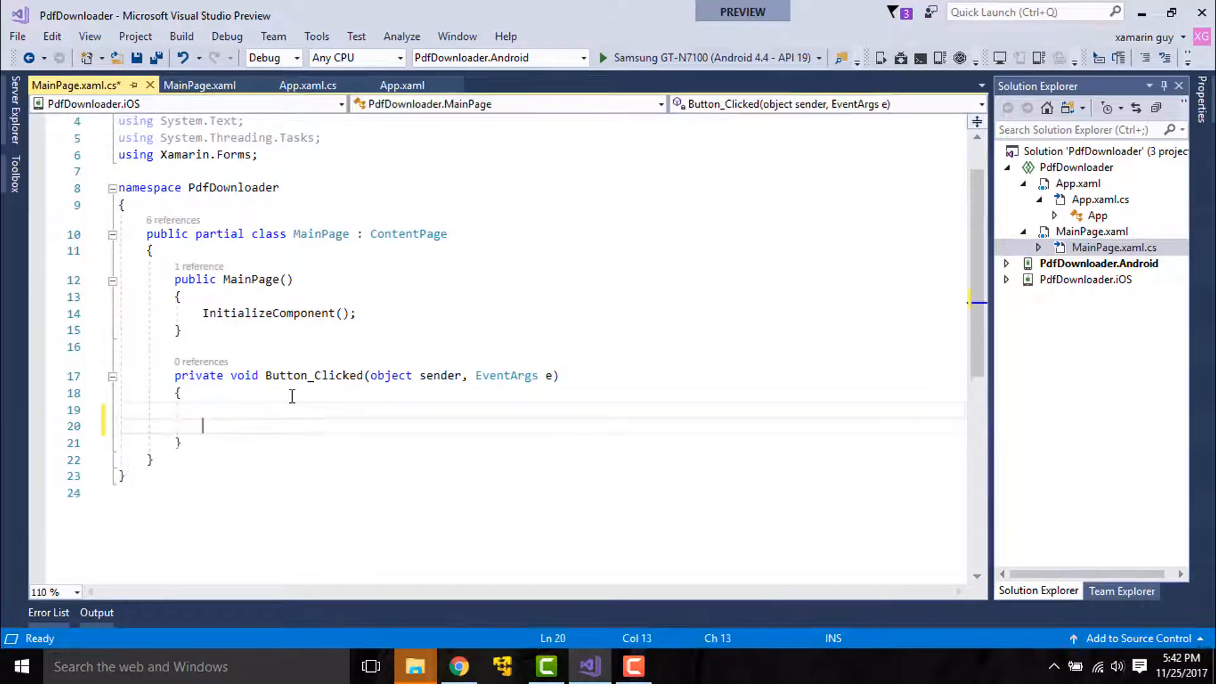
{"action": "key", "text": "Up"}
{"action": "key", "text": "Up"}
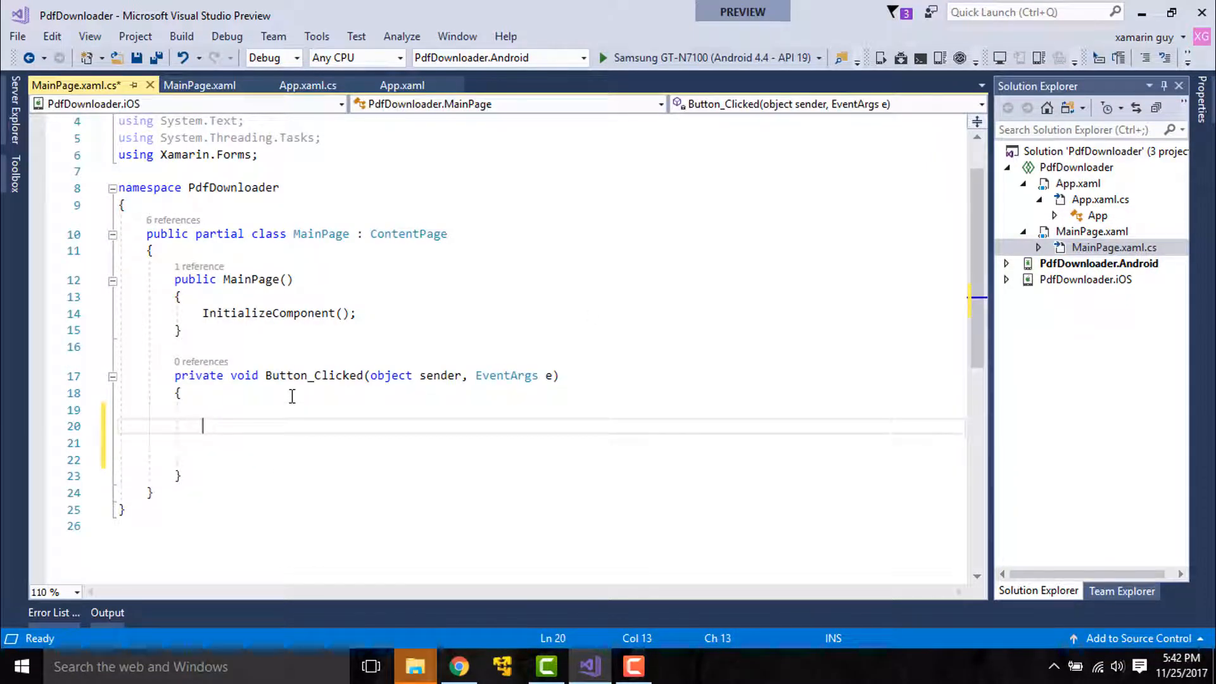
{"action": "type", "text": "var ur"}
{"action": "type", "text": "l ="}
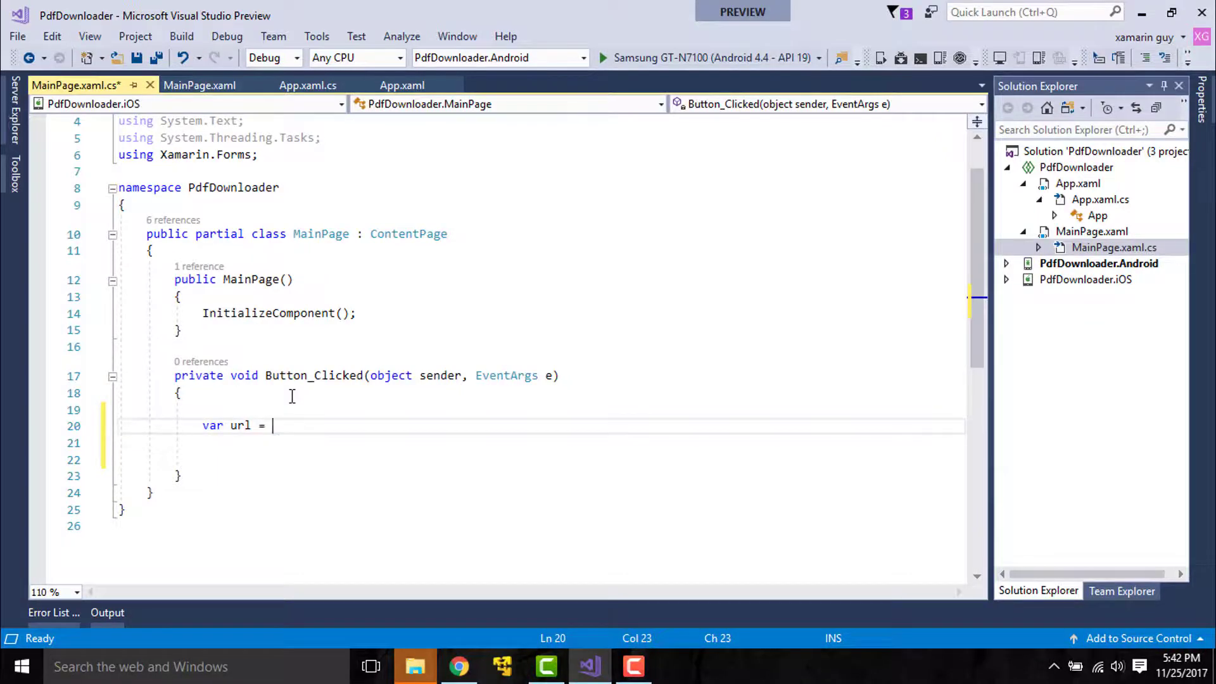
Step: Get a shareable link for dsp mod2.pdf in Google Drive and minimize Chrome
{"action": "left_click", "coordinate": [459, 666]}
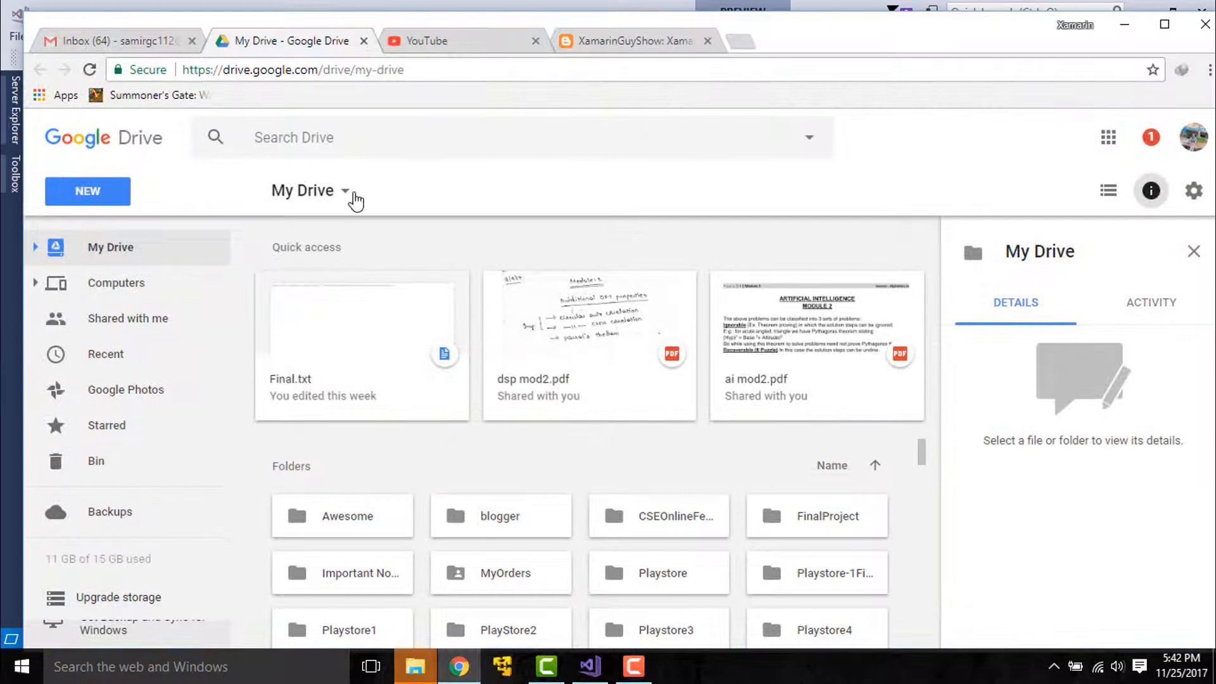
{"action": "right_click", "coordinate": [547, 376]}
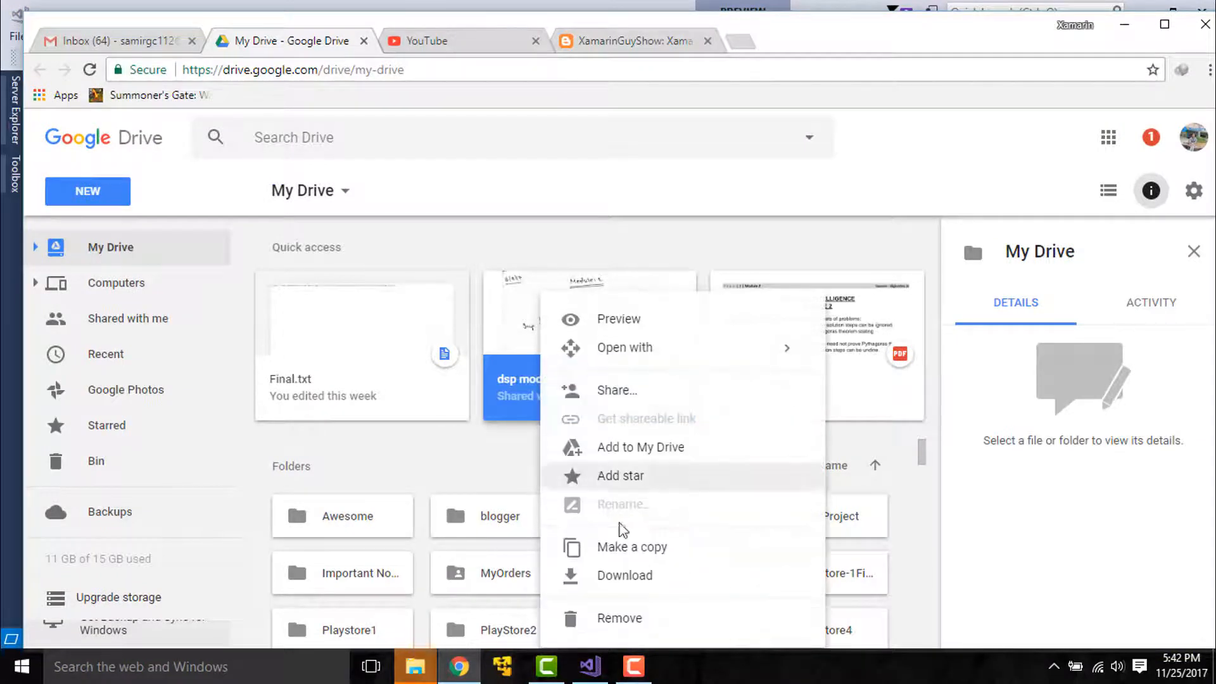
{"action": "left_click", "coordinate": [656, 418]}
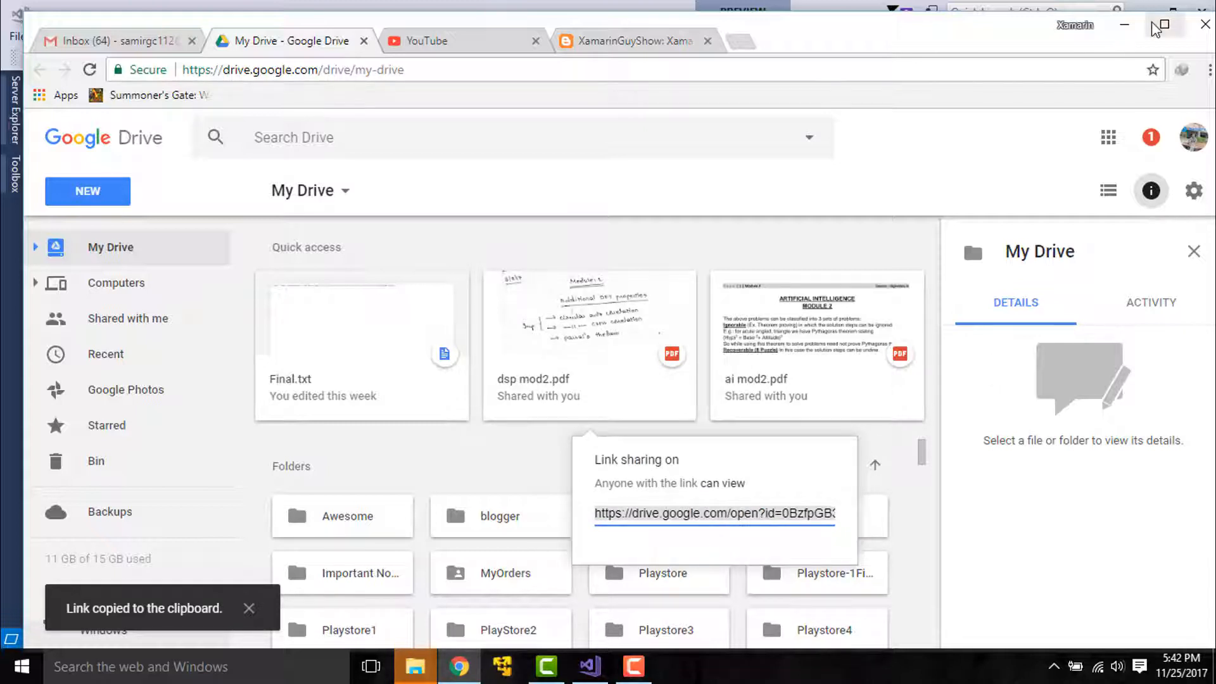
{"action": "left_click", "coordinate": [1123, 24]}
Step: Create a new text document on the desktop and paste the Drive link into Notepad
{"action": "left_click", "coordinate": [1141, 12]}
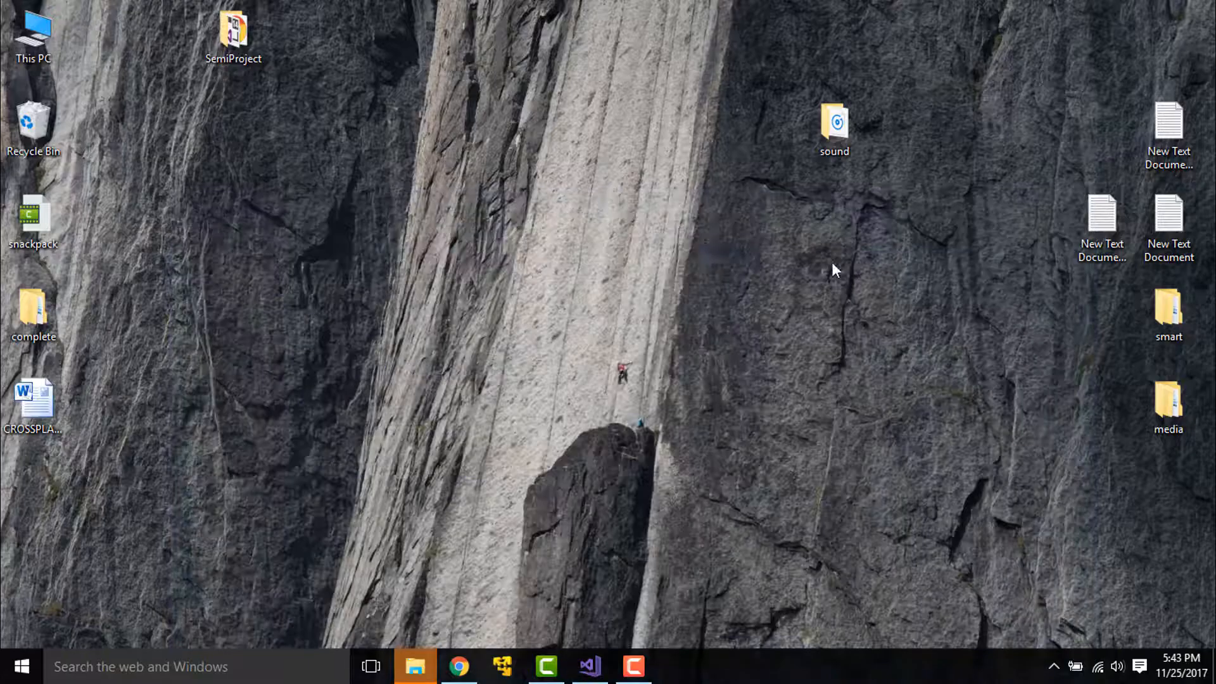
{"action": "right_click", "coordinate": [706, 242]}
{"action": "mouse_move", "coordinate": [747, 510]}
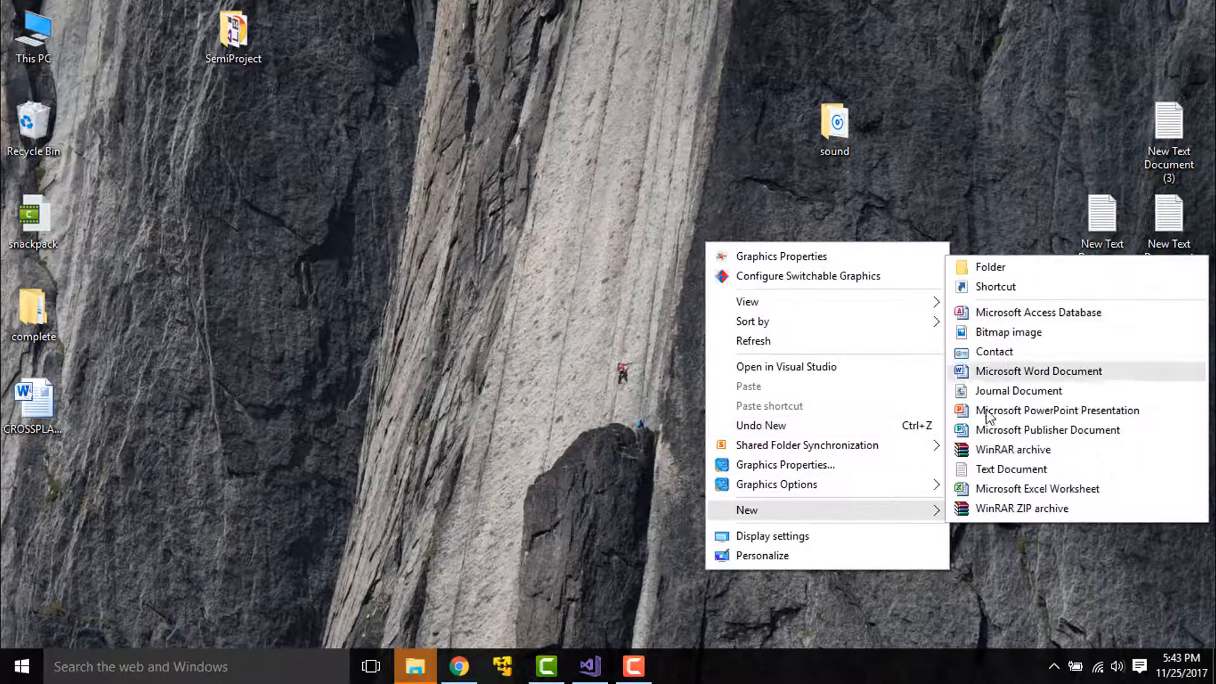
{"action": "left_click", "coordinate": [1020, 470]}
{"action": "key", "text": "Return"}
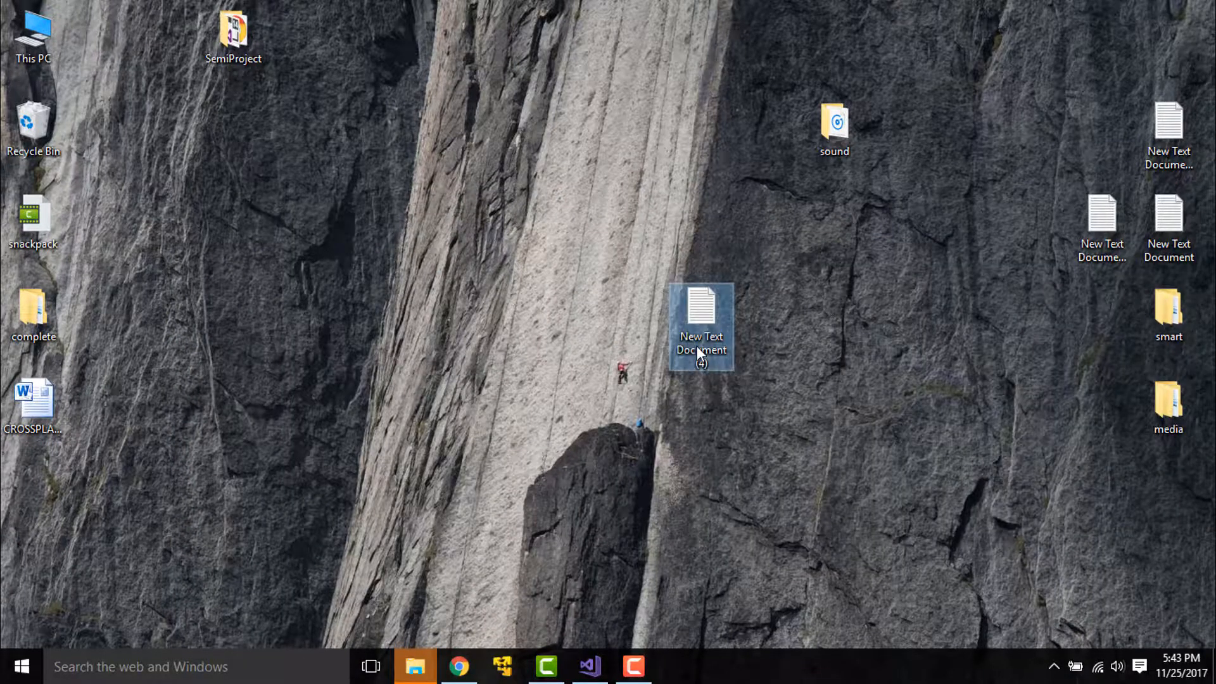
{"action": "double_click", "coordinate": [701, 323]}
{"action": "key", "text": "ctrl+v"}
Step: Rewrite open?id as uc?export=download&id, copy the whole URL and minimize Notepad
{"action": "left_click", "coordinate": [419, 141]}
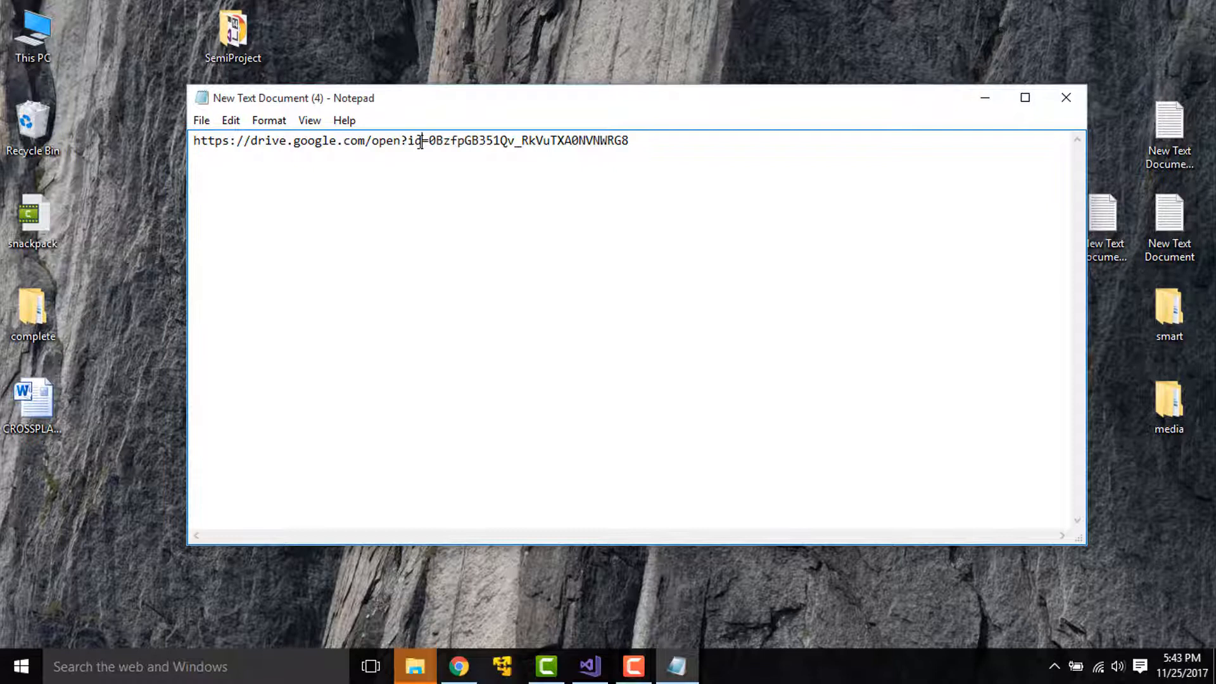
{"action": "key", "text": "BackSpace"}
{"action": "key", "text": "BackSpace"}
{"action": "key", "text": "BackSpace"}
{"action": "type", "text": "uc?export"}
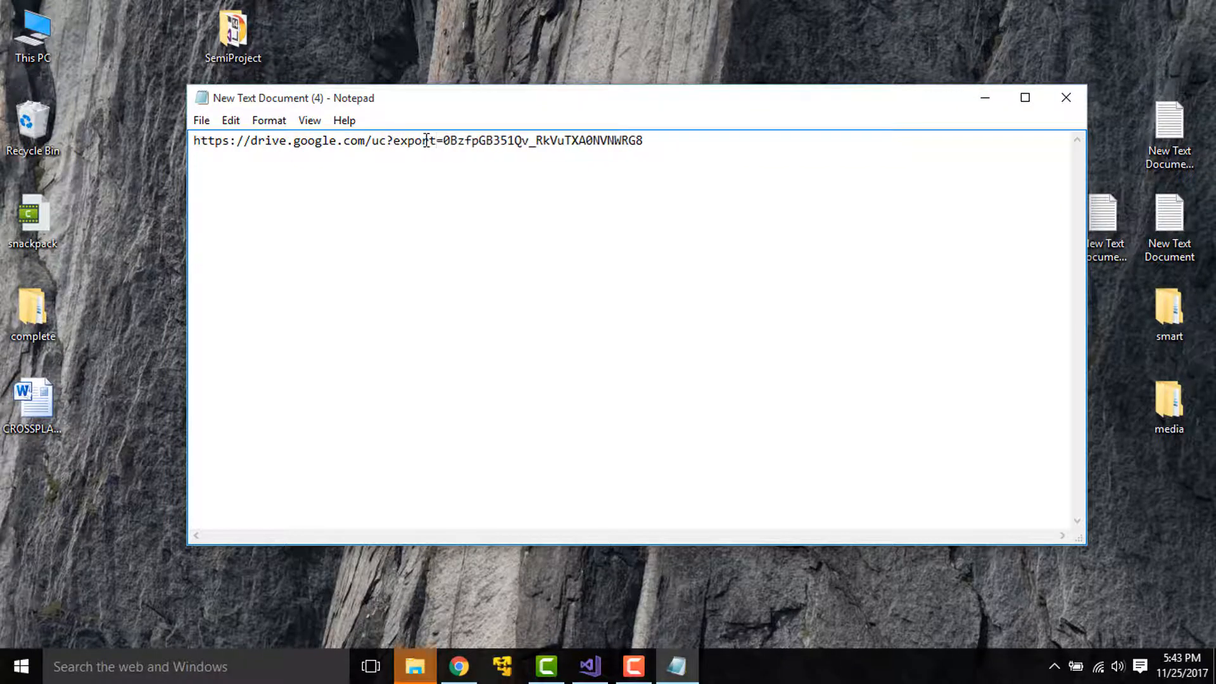
{"action": "type", "text": "=downlaod"}
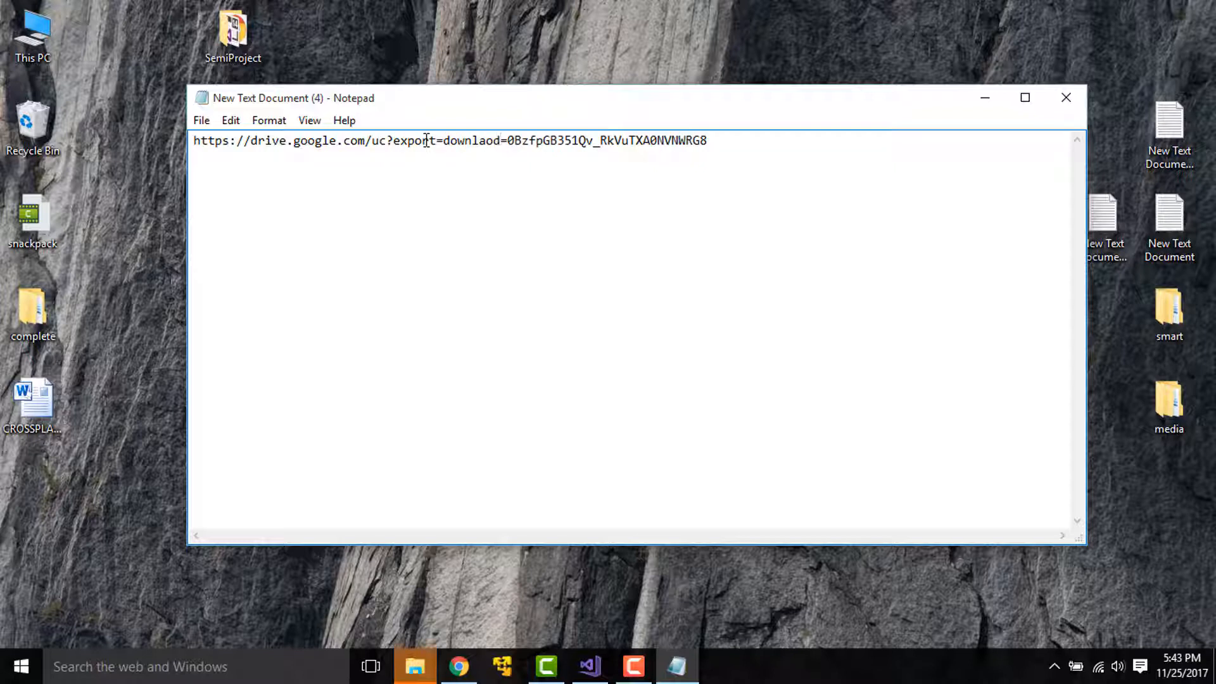
{"action": "type", "text": "&id"}
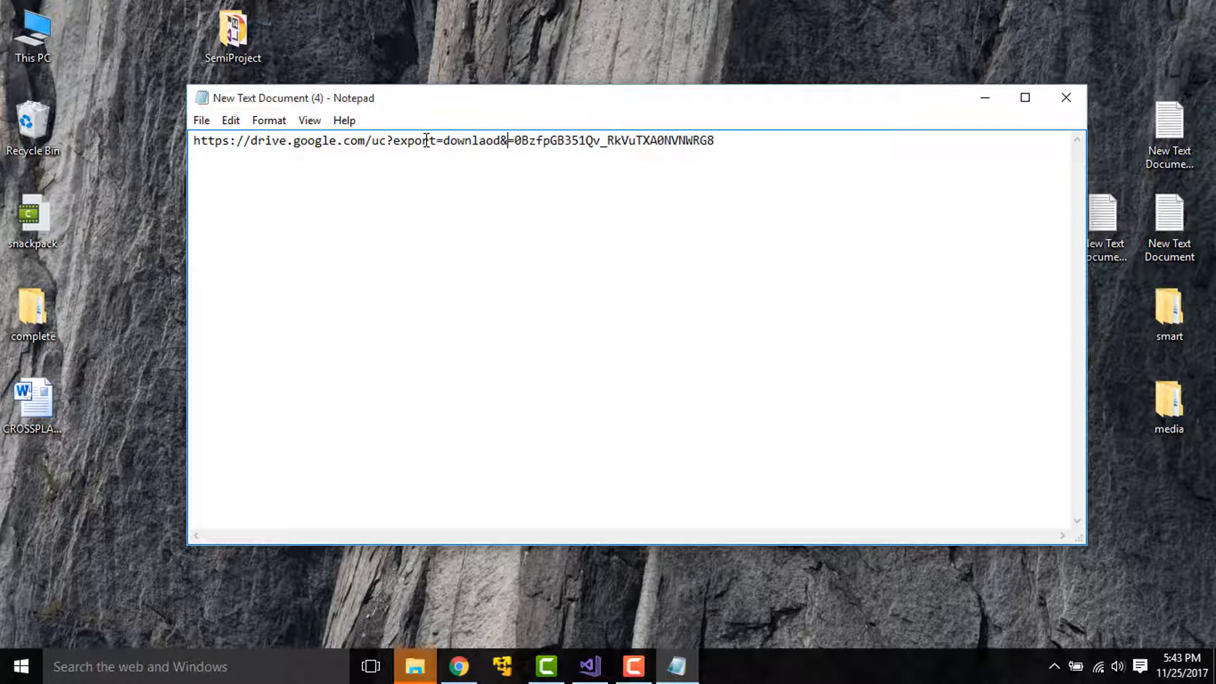
{"action": "left_click_drag", "start_coordinate": [729, 140], "coordinate": [195, 140]}
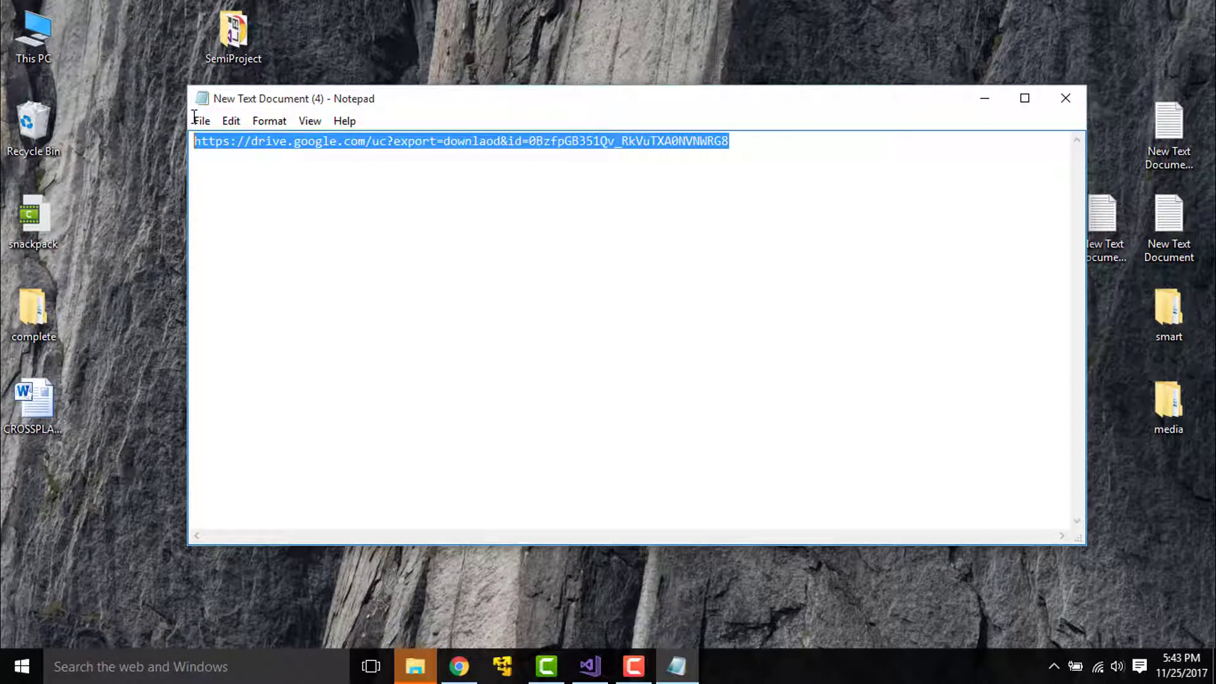
{"action": "right_click", "coordinate": [282, 150]}
{"action": "left_click", "coordinate": [351, 206]}
{"action": "left_click", "coordinate": [677, 665]}
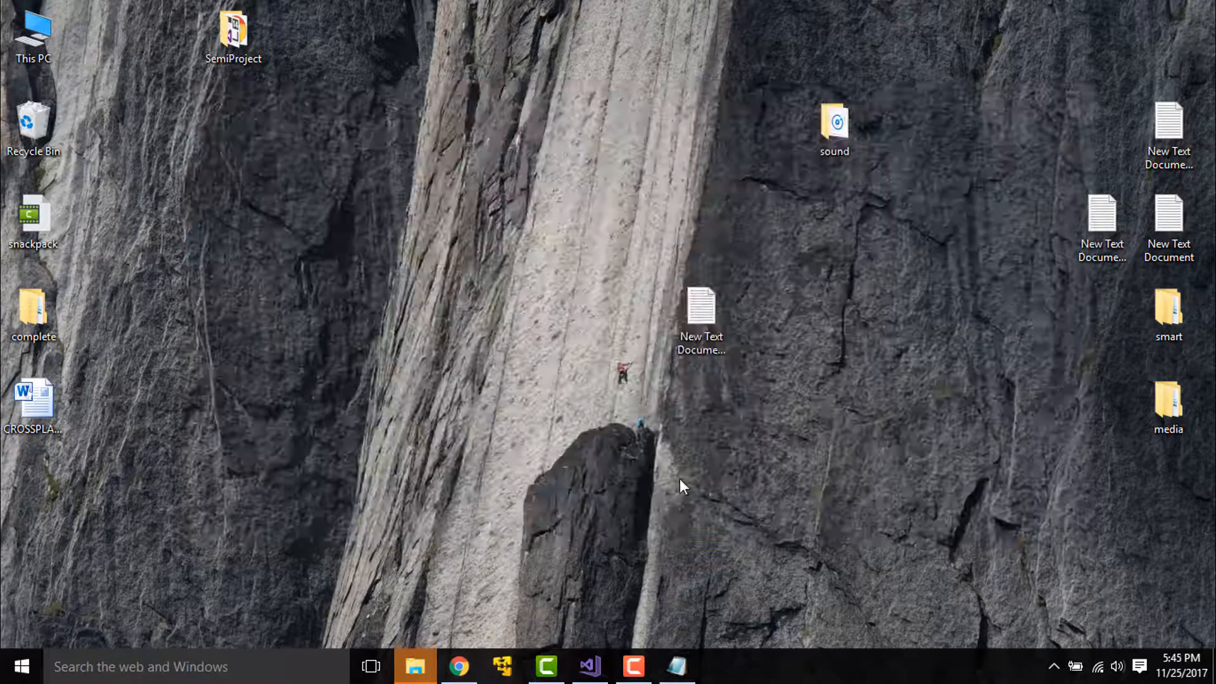
Step: Paste the direct-download URL into the url string in Button_Clicked
{"action": "left_click", "coordinate": [589, 666]}
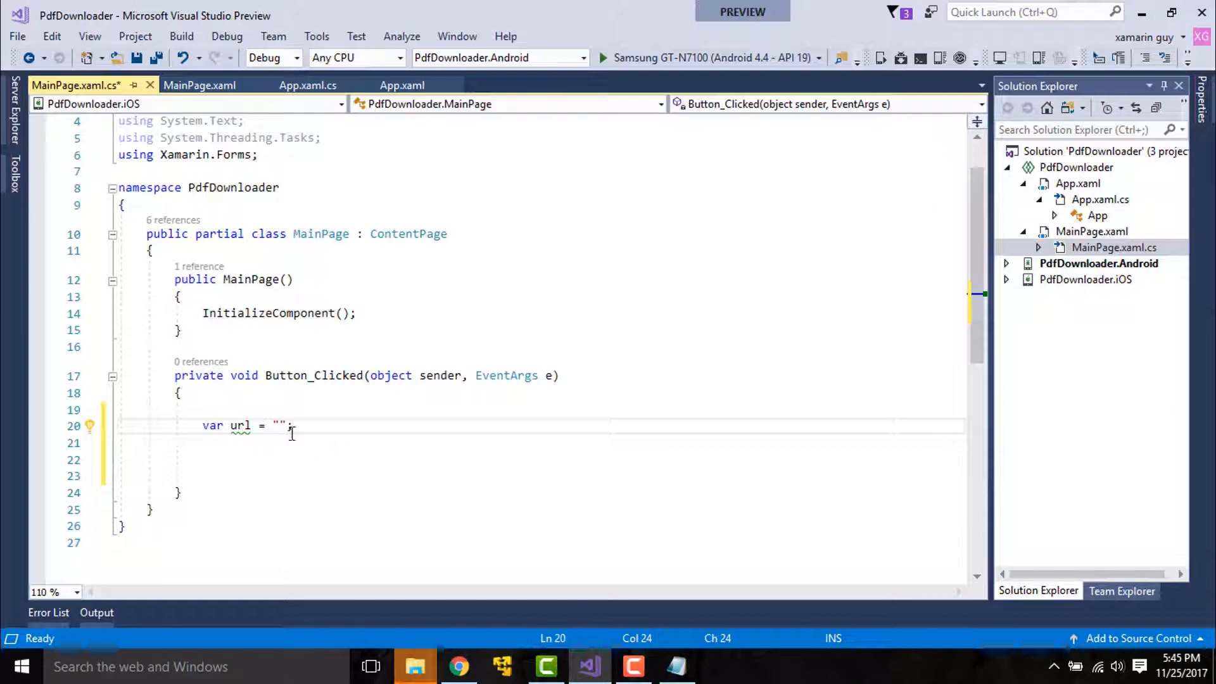
{"action": "left_click", "coordinate": [278, 426]}
{"action": "key", "text": "ctrl+v"}
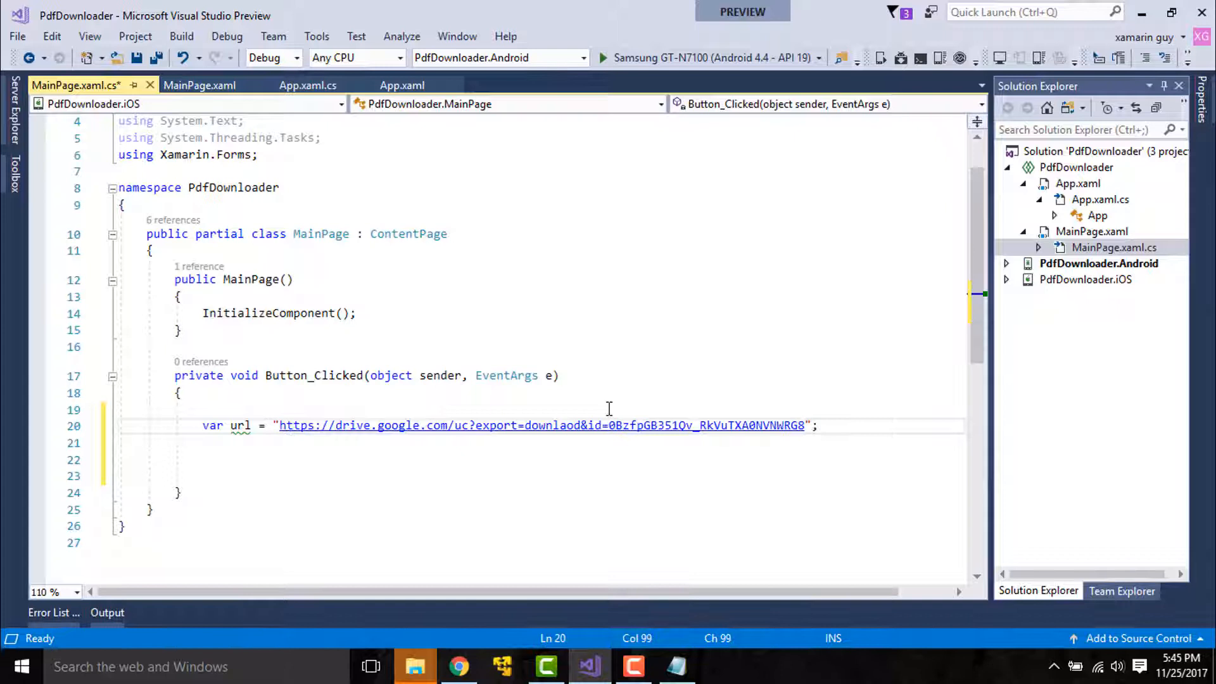
Step: Add Device.OpenUri(new Uri(url)); and start the Android build on the Samsung device
{"action": "left_click", "coordinate": [881, 426]}
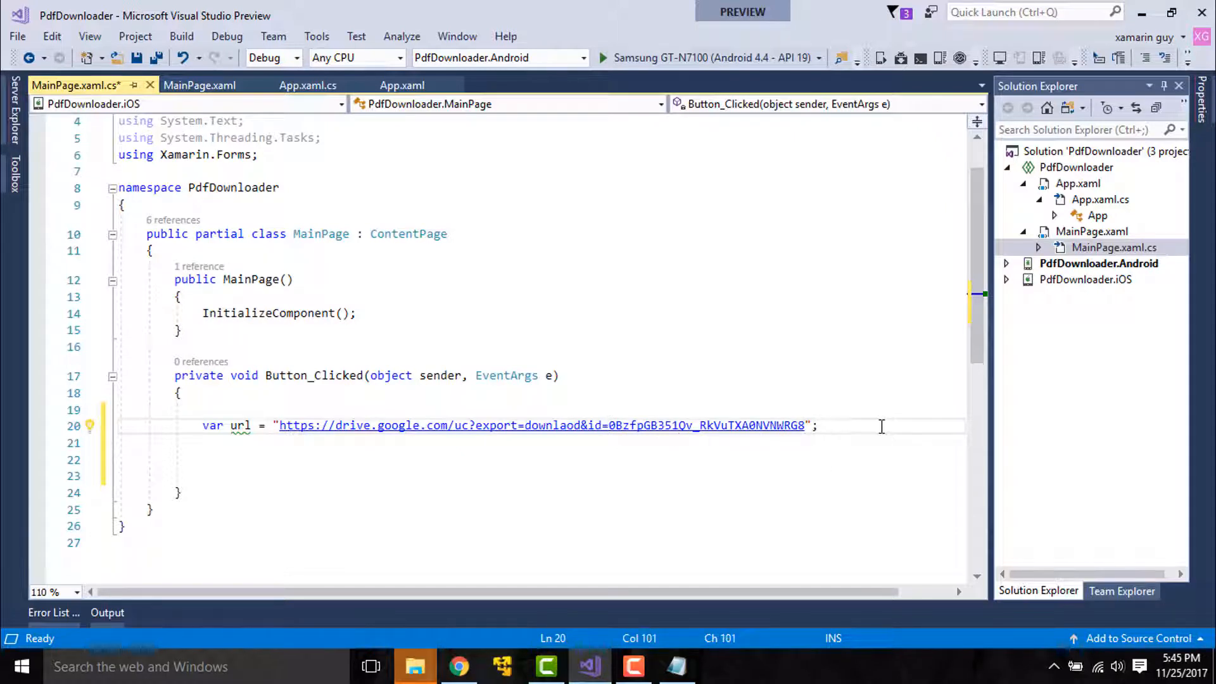
{"action": "key", "text": "Return"}
{"action": "type", "text": "Device.Op"}
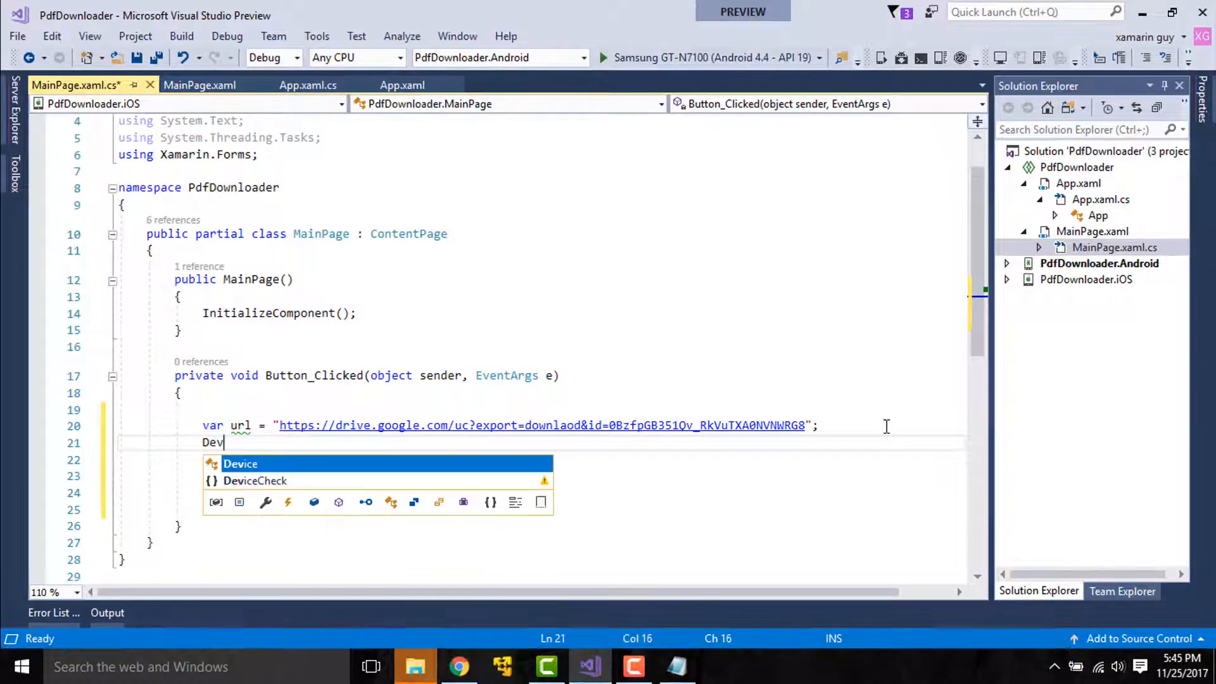
{"action": "key", "text": "Tab"}
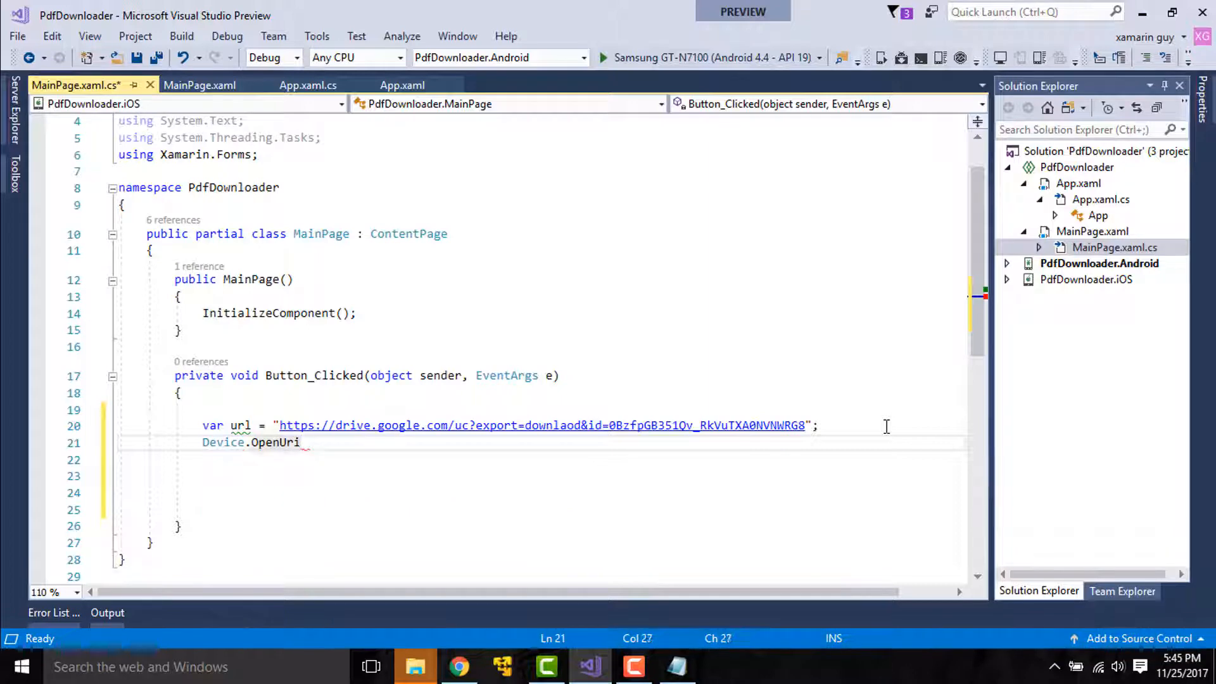
{"action": "type", "text": "(new"}
{"action": "type", "text": " U"}
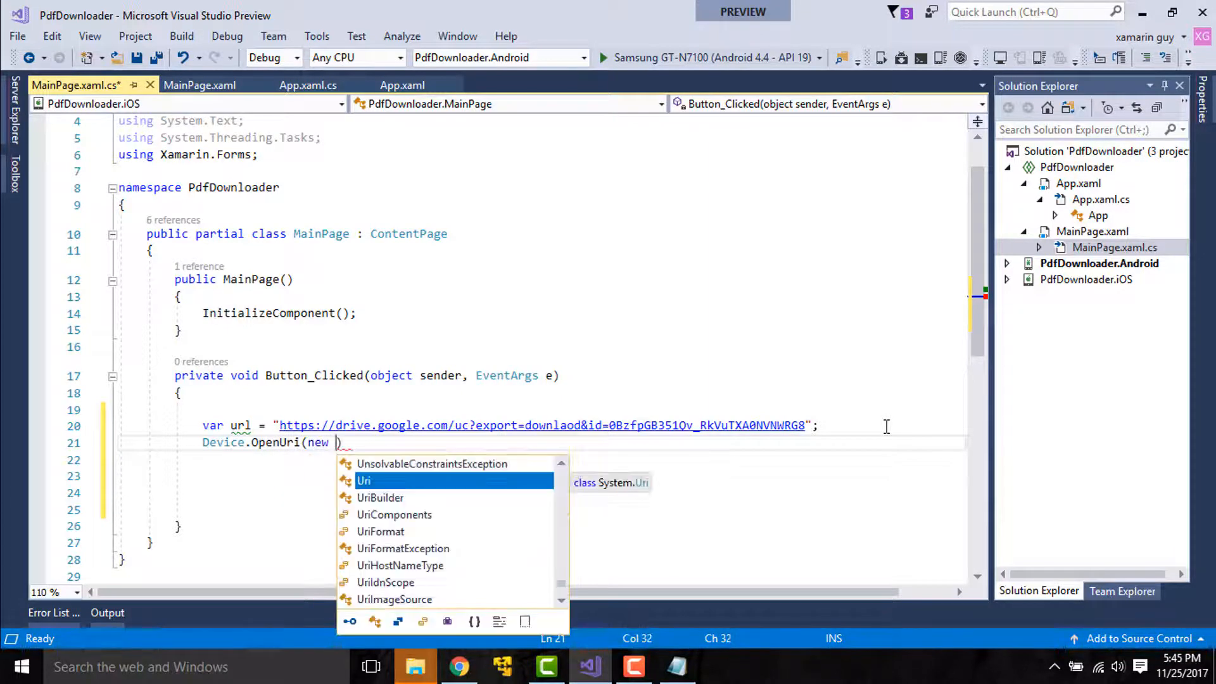
{"action": "type", "text": "ri"}
{"action": "type", "text": "(url"}
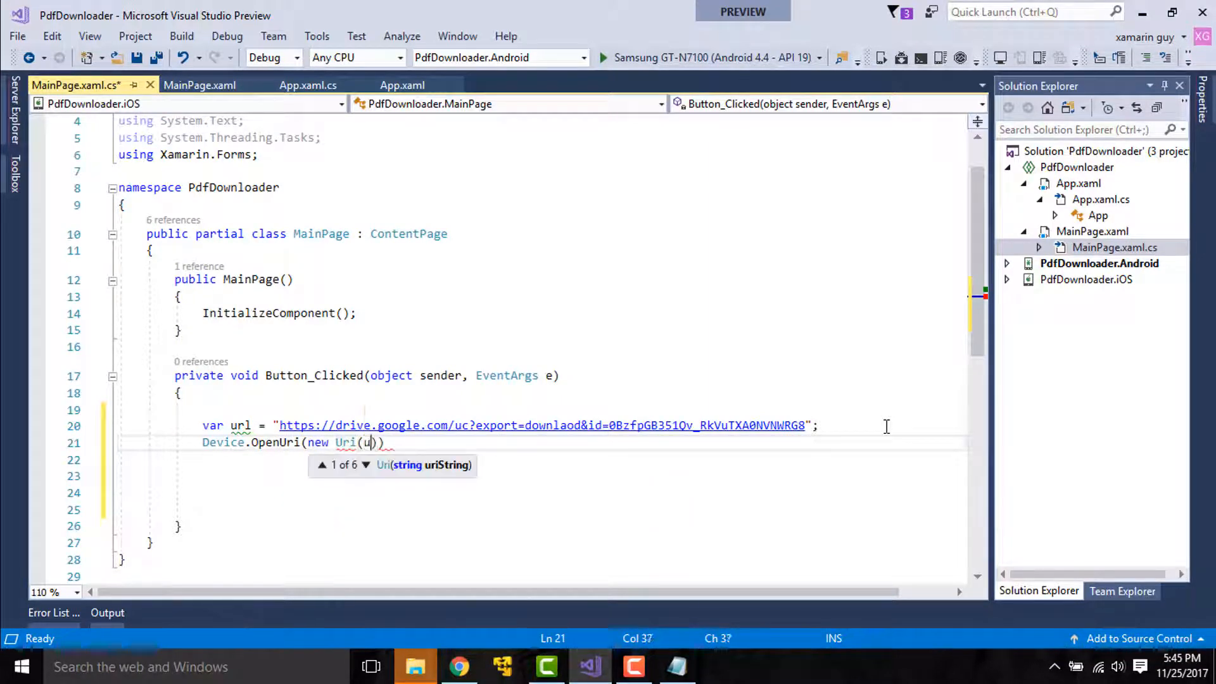
{"action": "type", "text": "));"}
{"action": "left_click", "coordinate": [714, 58]}
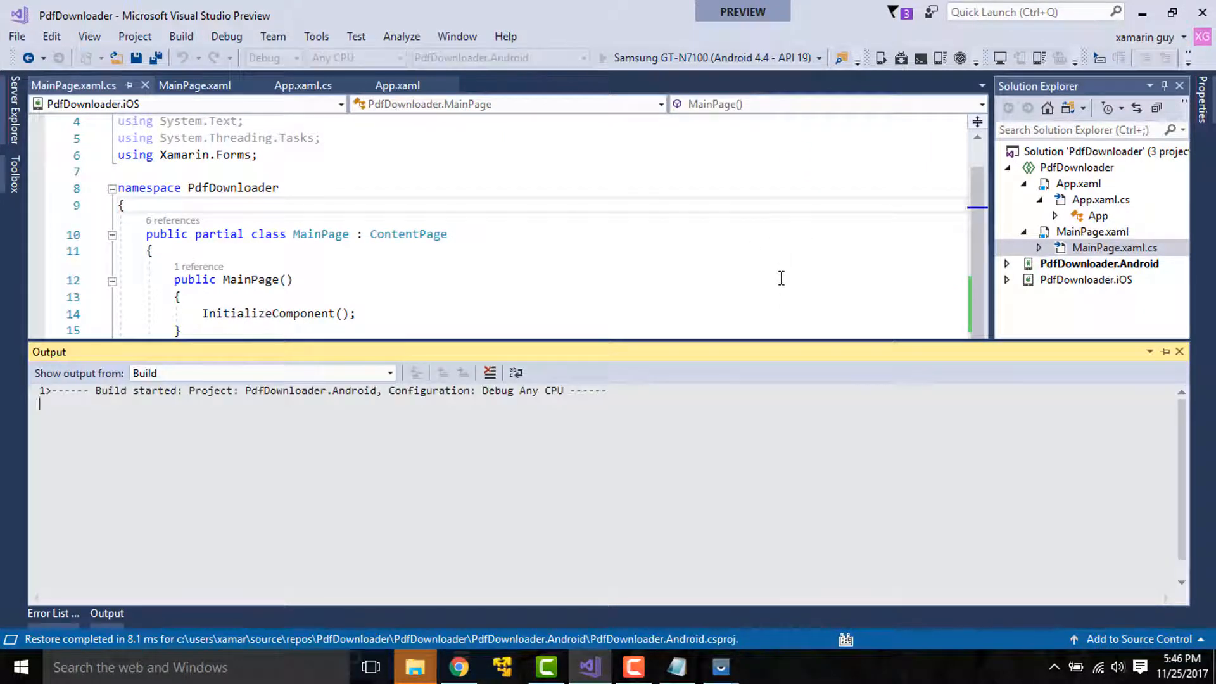
Step: Tap the download button on the device, check the download in notifications, then stop debugging
{"action": "left_click", "coordinate": [722, 667]}
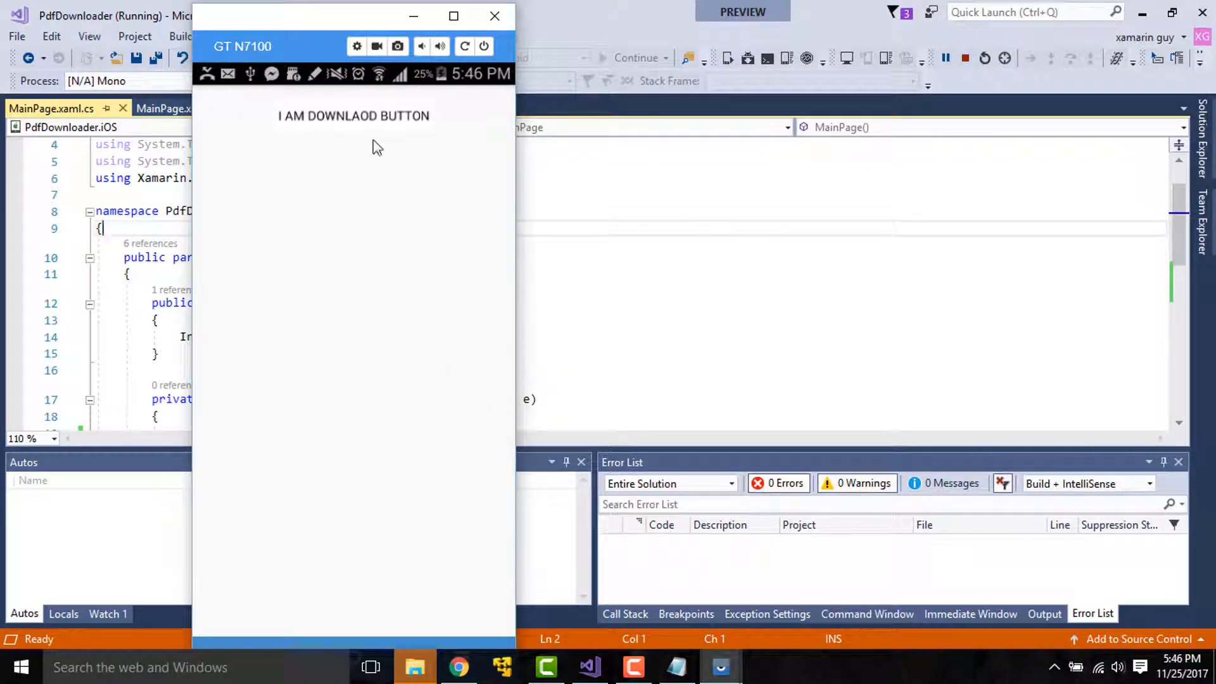
{"action": "left_click", "coordinate": [387, 118]}
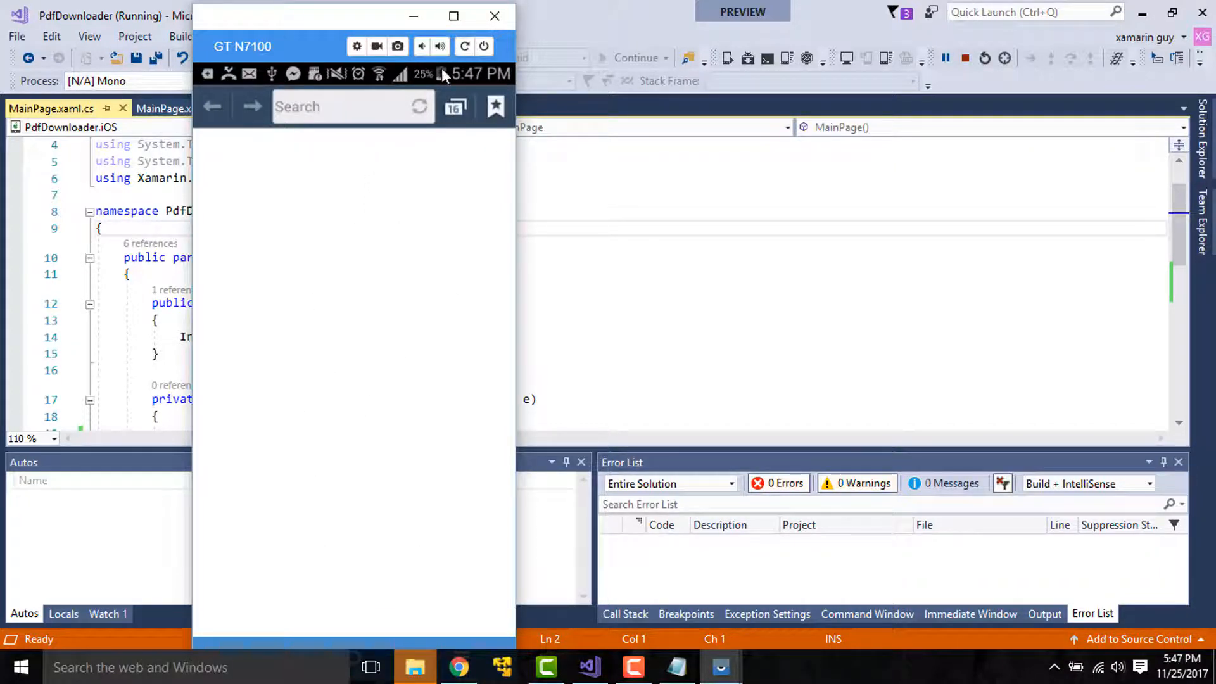
{"action": "left_click_drag", "start_coordinate": [371, 76], "coordinate": [351, 381]}
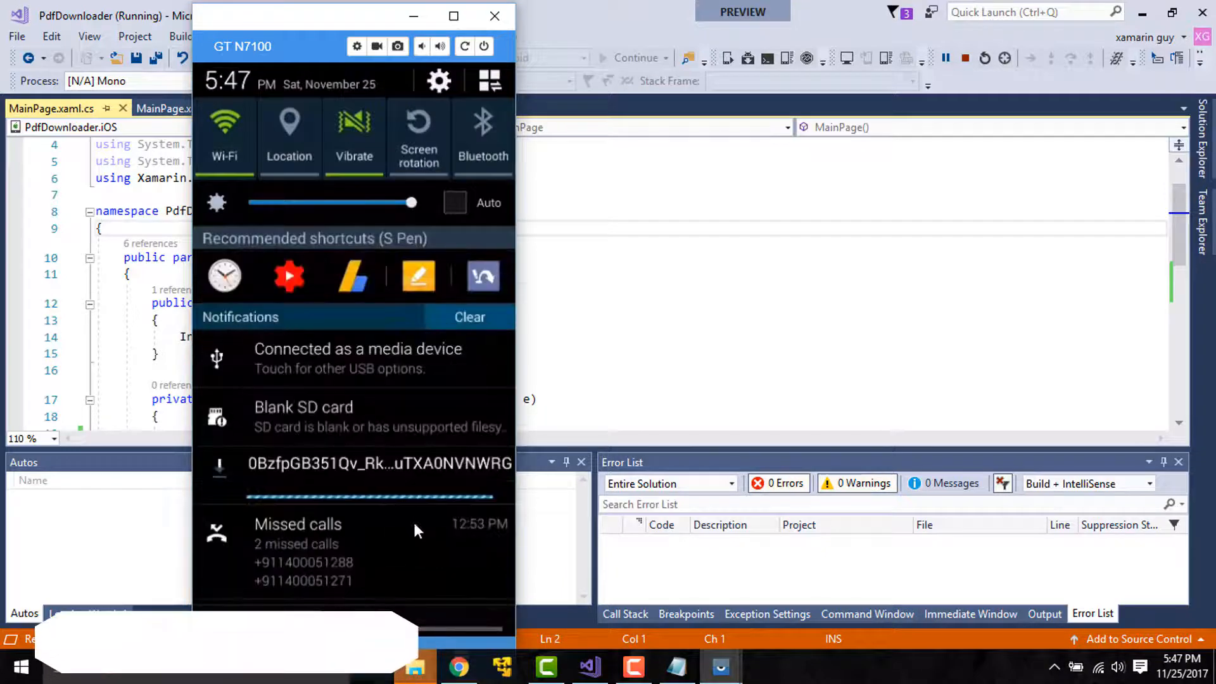
{"action": "left_click", "coordinate": [413, 17]}
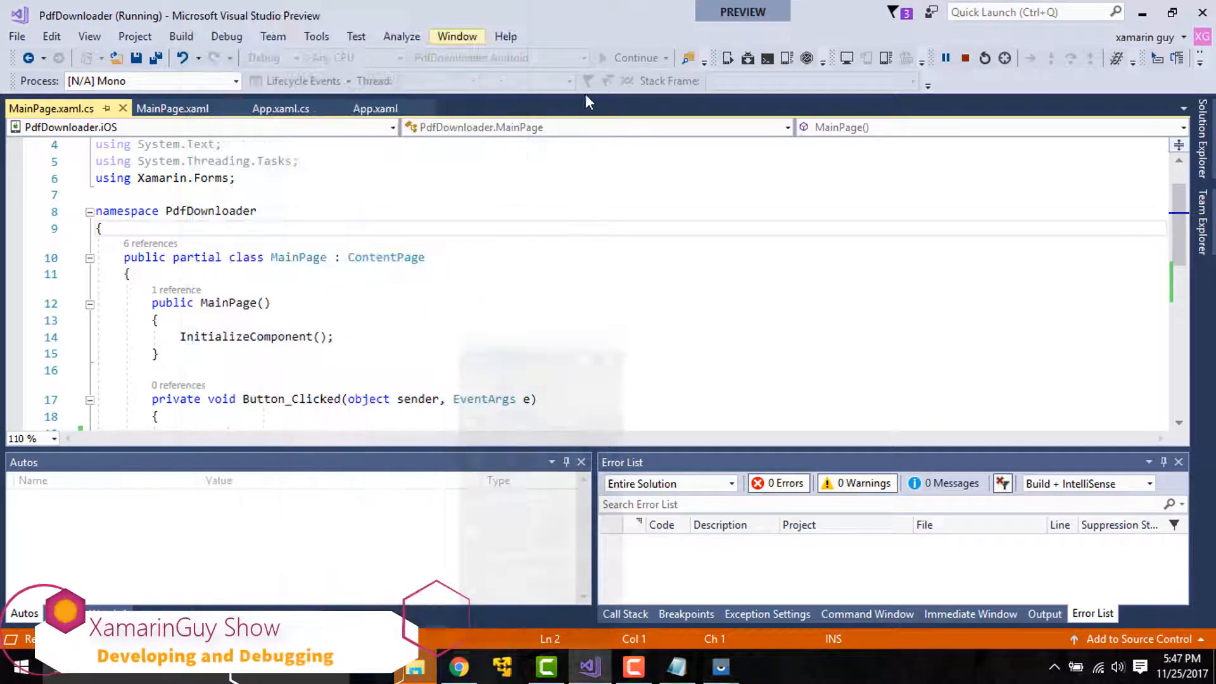
{"action": "left_click", "coordinate": [967, 58]}
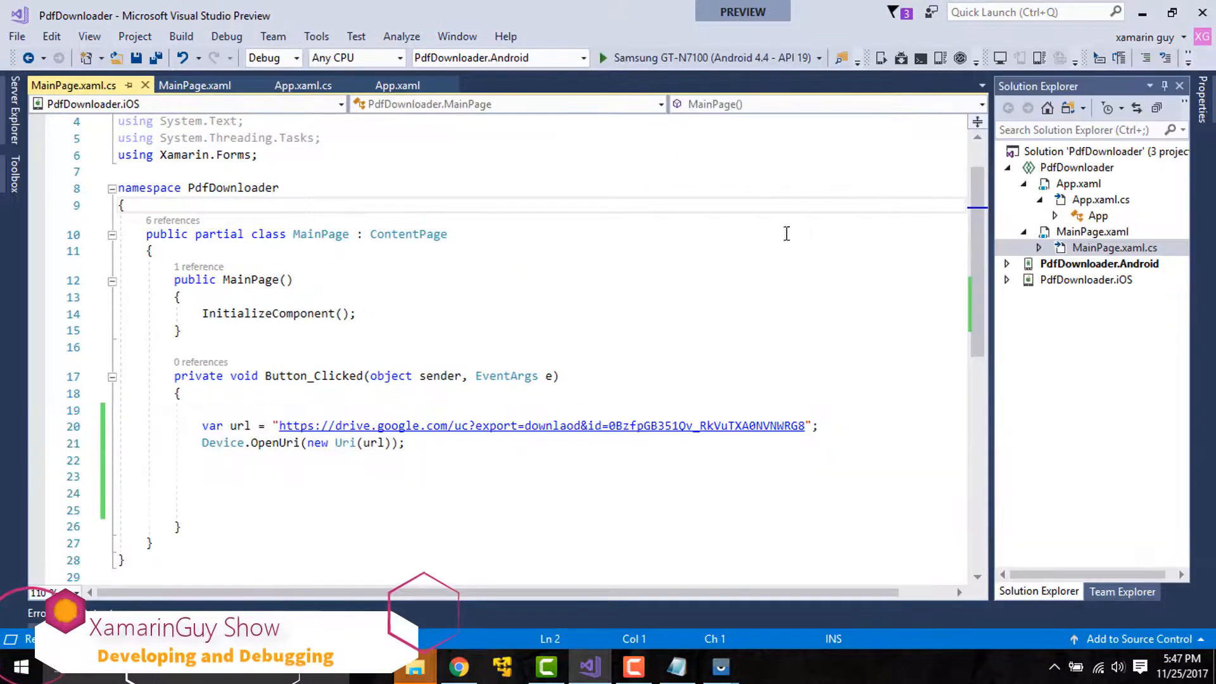